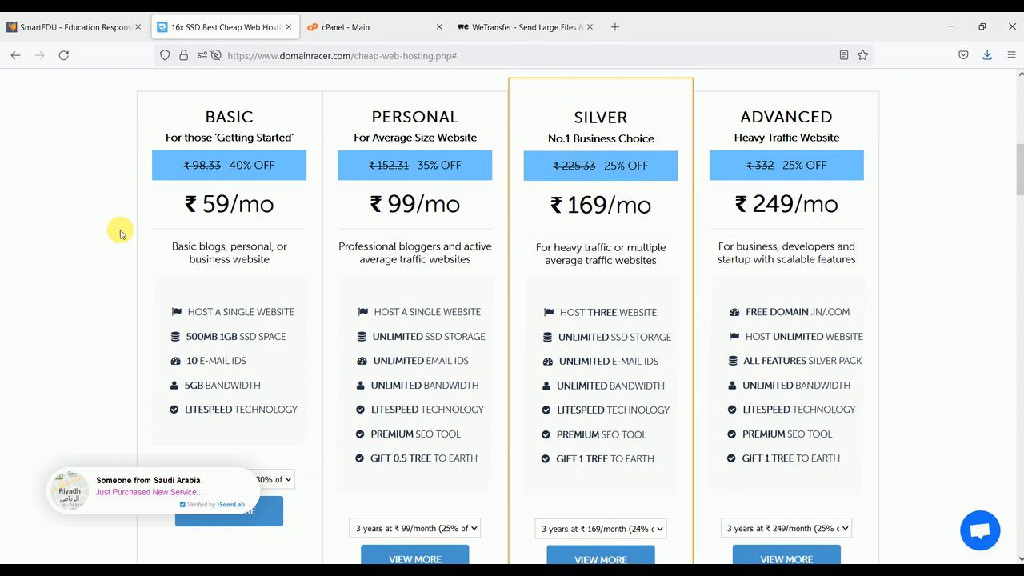
# Step: Switch to the open cPanel session and look over the tool sections on its main page
pyautogui.click(342, 29)
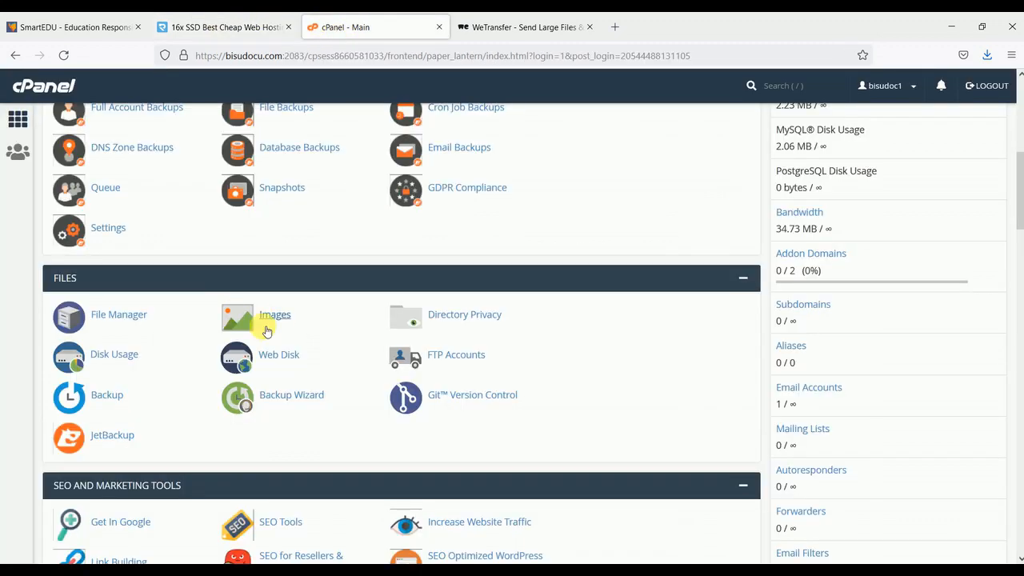
pyautogui.scroll(3, 276, 361)
pyautogui.scroll(1, 281, 368)
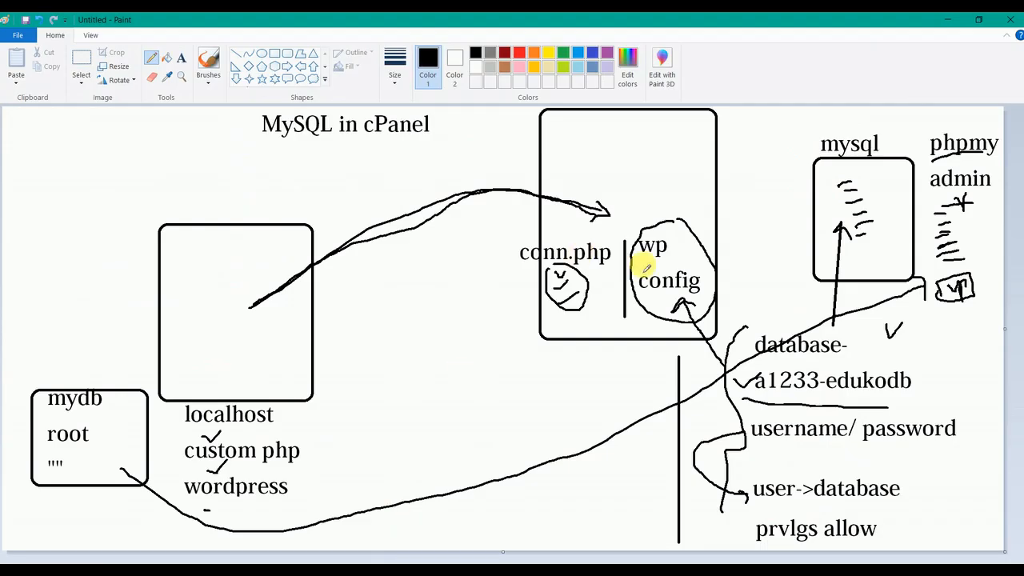
# Step: In the Paint diagram, draw check marks and short strokes inside the localhost box and check marks inside the hosting box above conn.php
pyautogui.moveTo(608, 210)
pyautogui.mouseDown()
pyautogui.moveTo(251, 293)
pyautogui.moveTo(280, 265)
pyautogui.mouseUp()
pyautogui.moveTo(599, 165); pyautogui.dragTo(627, 162)
pyautogui.moveTo(200, 270)
pyautogui.mouseDown()
pyautogui.moveTo(217, 264)
pyautogui.moveTo(226, 276)
pyautogui.mouseUp()
pyautogui.moveTo(211, 293); pyautogui.dragTo(231, 284)
pyautogui.moveTo(607, 172)
pyautogui.mouseDown()
pyautogui.moveTo(641, 164)
pyautogui.moveTo(637, 182)
pyautogui.mouseUp()
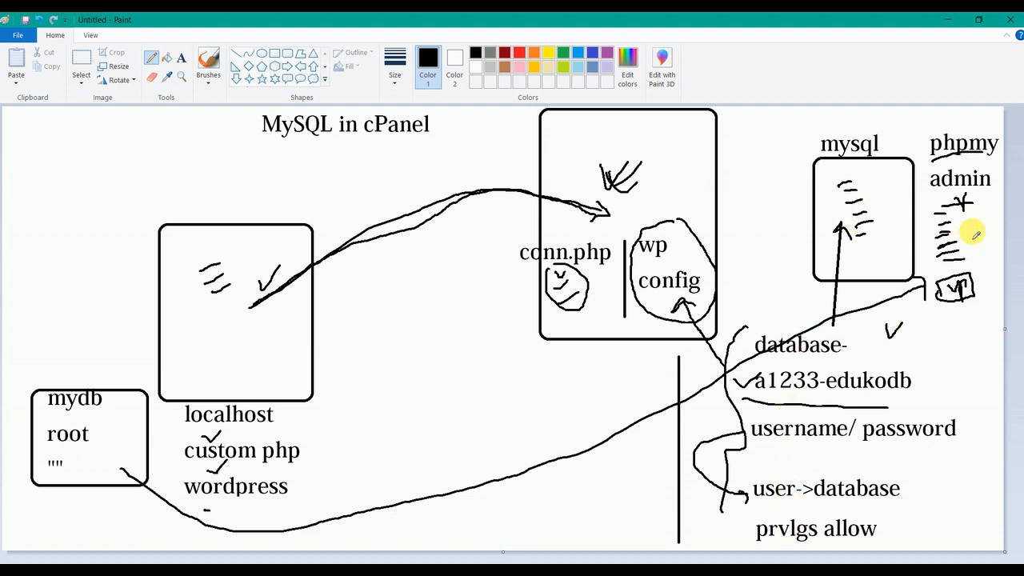
# Step: Switch back to cPanel and open the MySQL Databases page
pyautogui.click(354, 569)
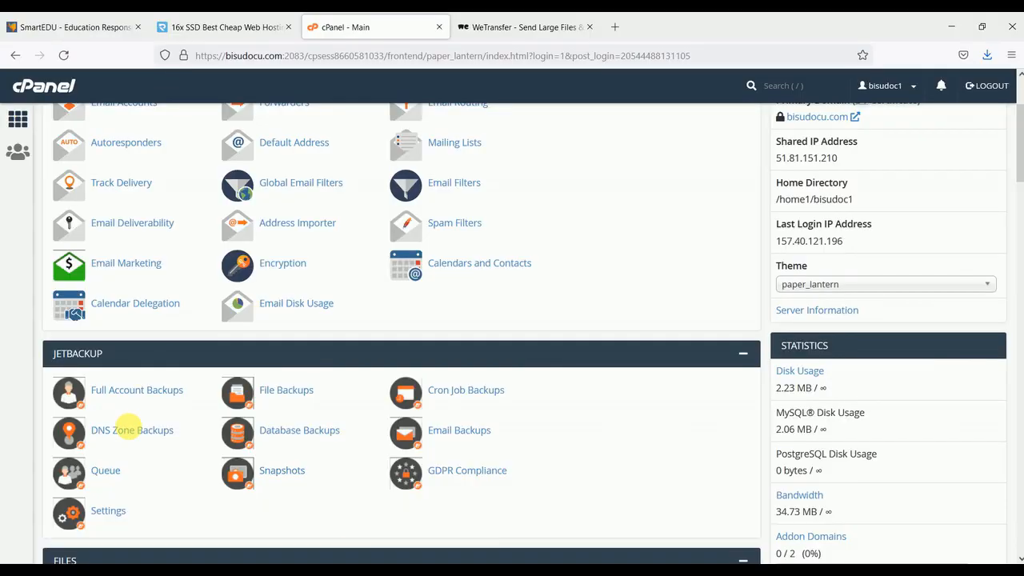
pyautogui.scroll(2, 133, 423)
pyautogui.scroll(-5, 136, 418)
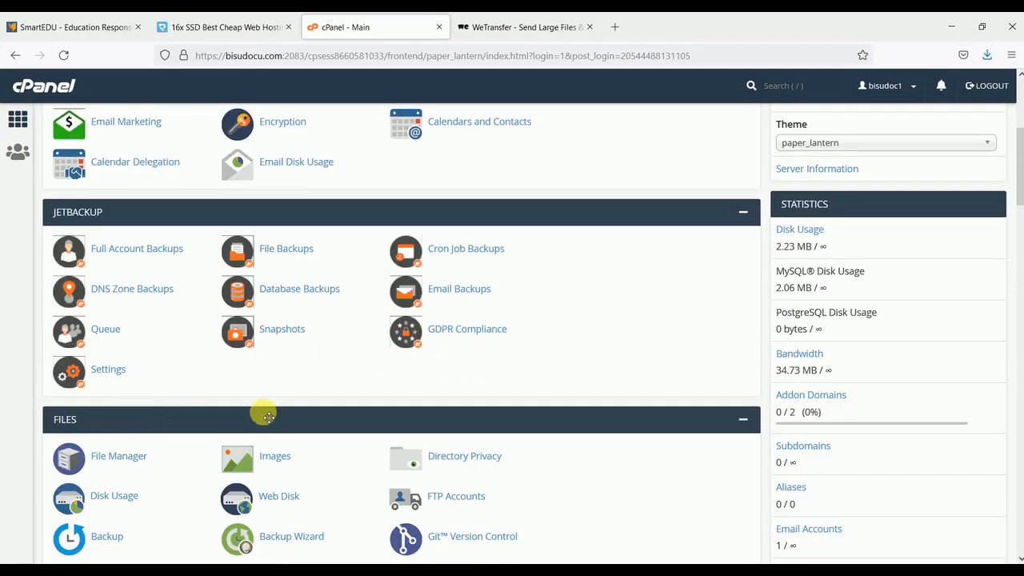
pyautogui.scroll(-7, 268, 416)
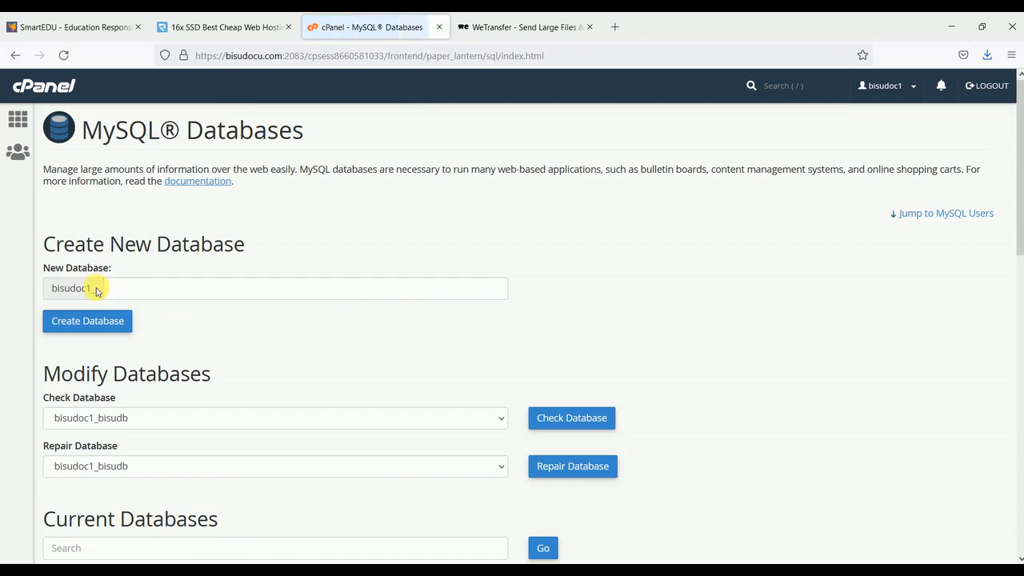
# Step: In the Paint diagram, underline the a1233 prefix and the edukodb part of the database name
pyautogui.click(371, 571)
pyautogui.moveTo(750, 400); pyautogui.dragTo(908, 383)
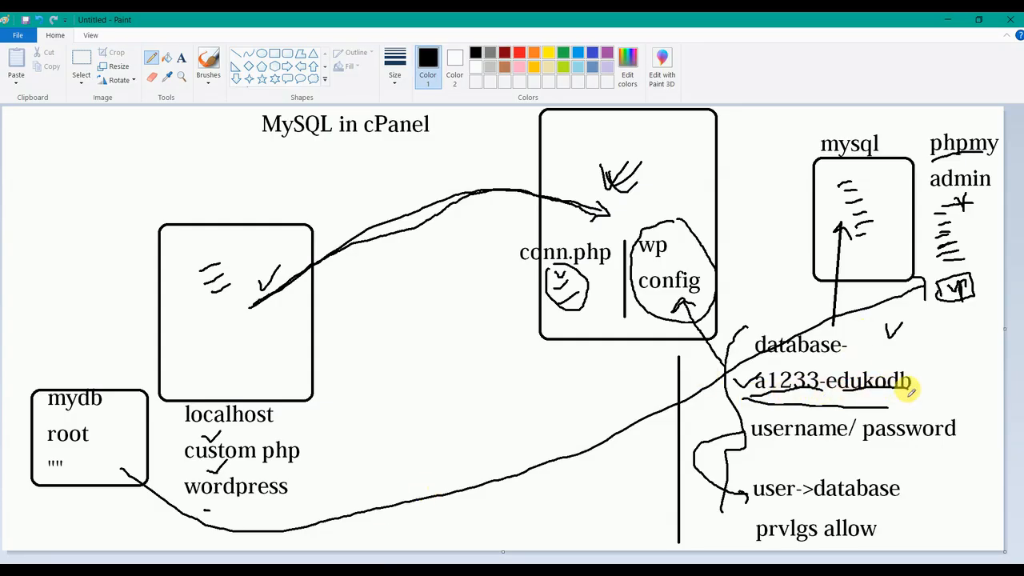
# Step: Back in cPanel, enter mydb as the new database name after the bisudoc1_ prefix
pyautogui.click(347, 563)
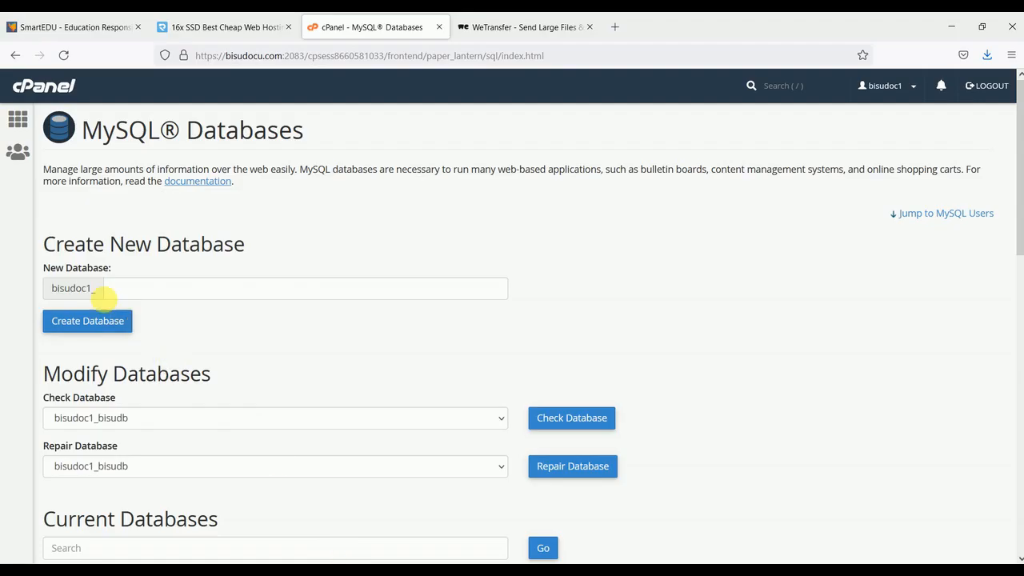
pyautogui.moveTo(88, 292); pyautogui.dragTo(45, 287)
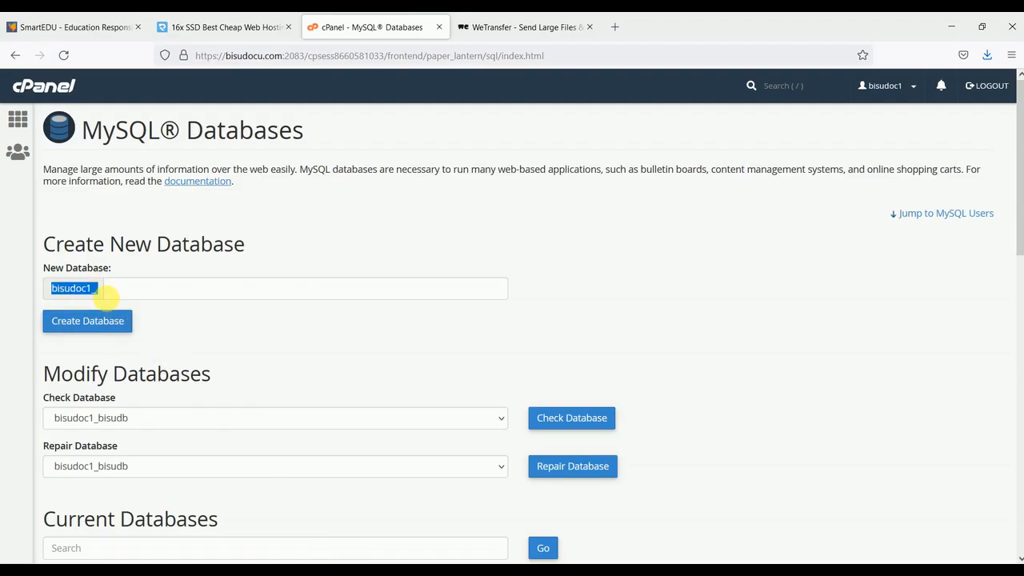
pyautogui.click(149, 293)
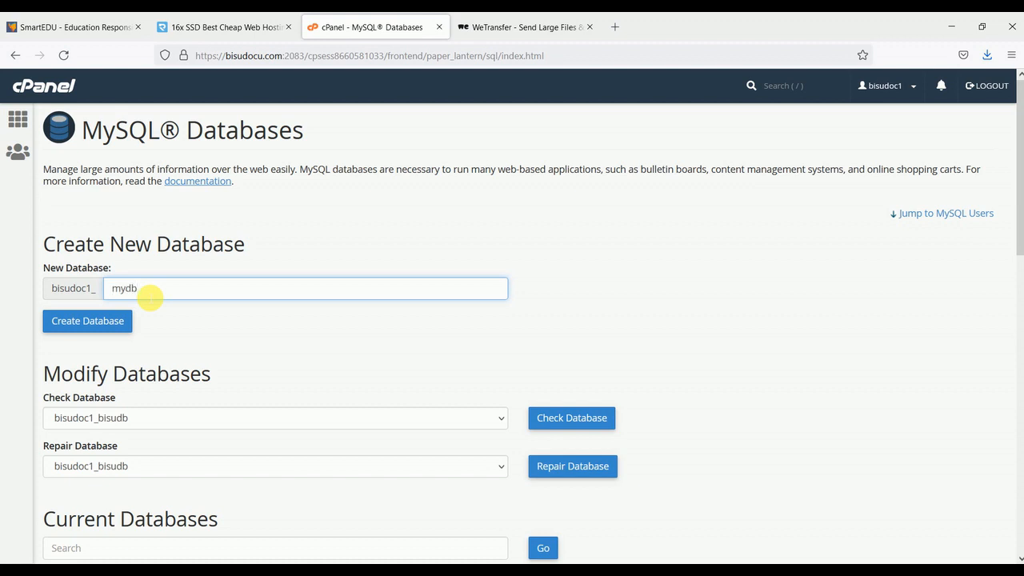
# Step: Open Notepad and copy the database prefix bisudoc1_ from cPanel into the blank note
pyautogui.press('super+r')
pyautogui.write('notepad')
pyautogui.press('Return')
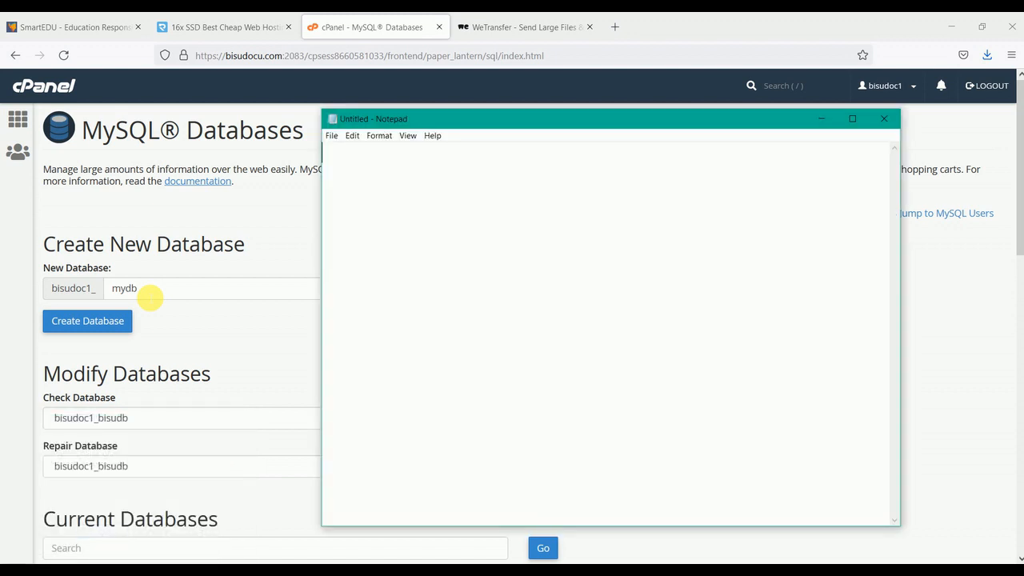
pyautogui.click(138, 289)
pyautogui.moveTo(138, 290)
pyautogui.mouseDown()
pyautogui.moveTo(57, 289)
pyautogui.moveTo(124, 294)
pyautogui.mouseUp()
pyautogui.click(52, 293)
pyautogui.hotkey('ctrl', 'c')
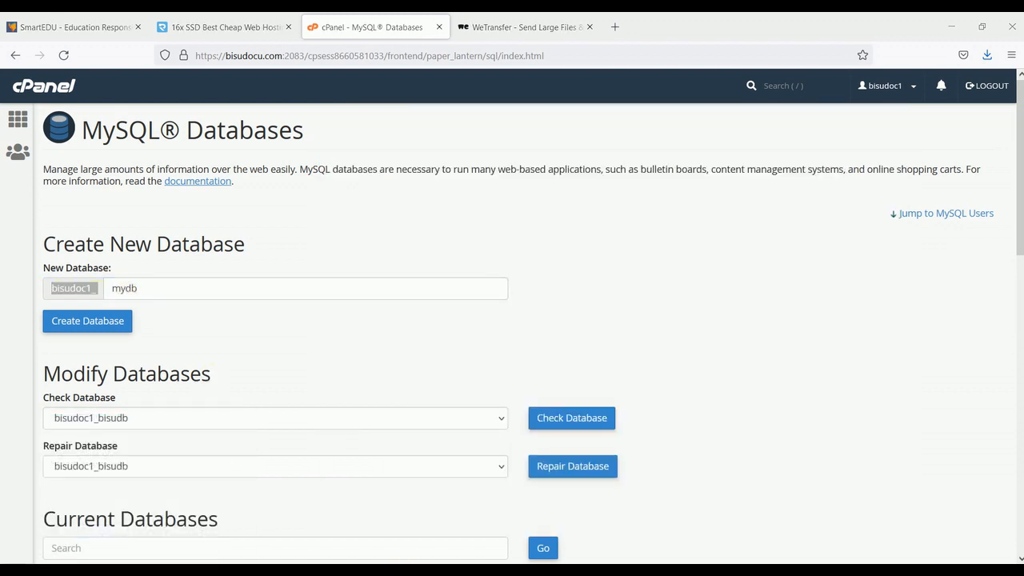
pyautogui.hotkey('alt', 'Tab')
pyautogui.hotkey('ctrl', 'v')
# Step: Copy the database name mydb from cPanel and append it to the prefix in the Notepad note
pyautogui.click(124, 288)
pyautogui.doubleClick(124, 288)
pyautogui.hotkey('ctrl', 'c')
pyautogui.hotkey('alt', 'Tab')
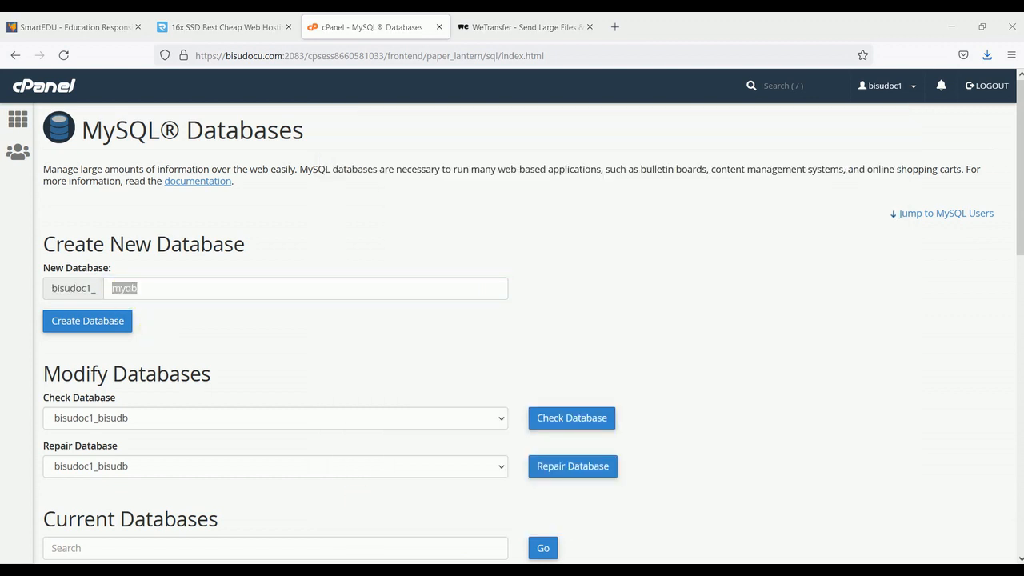
pyautogui.hotkey('ctrl', 'v')
pyautogui.click(399, 156)
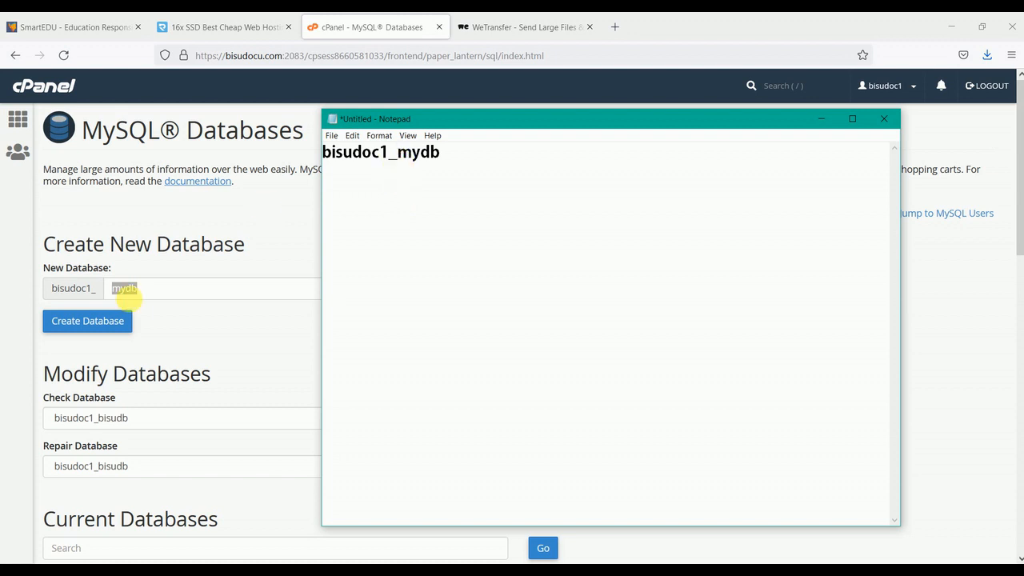
# Step: Create the database bisudoc1_mydb, return to the MySQL Databases page and highlight its entry in the Current Databases list
pyautogui.click(110, 326)
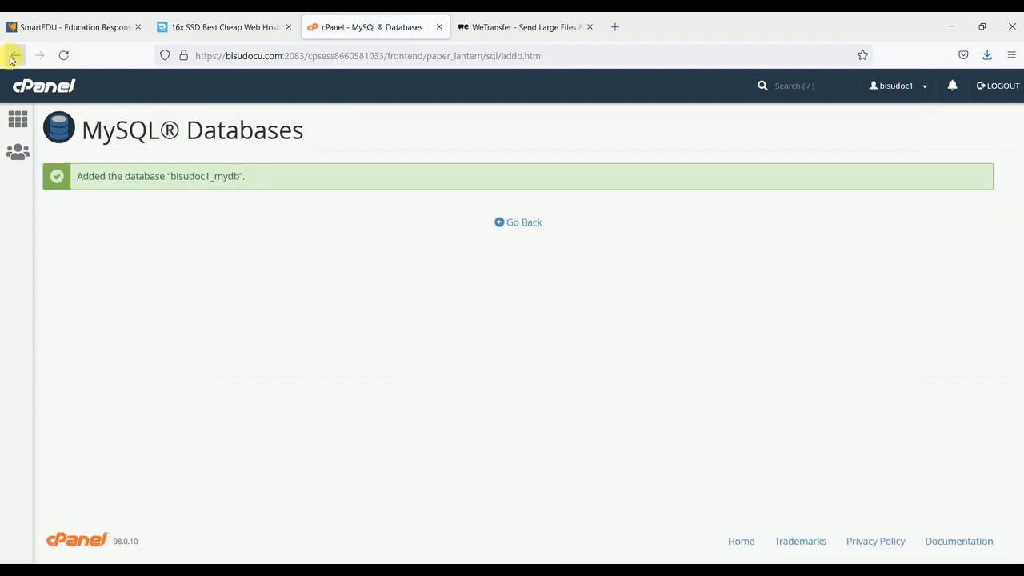
pyautogui.click(527, 223)
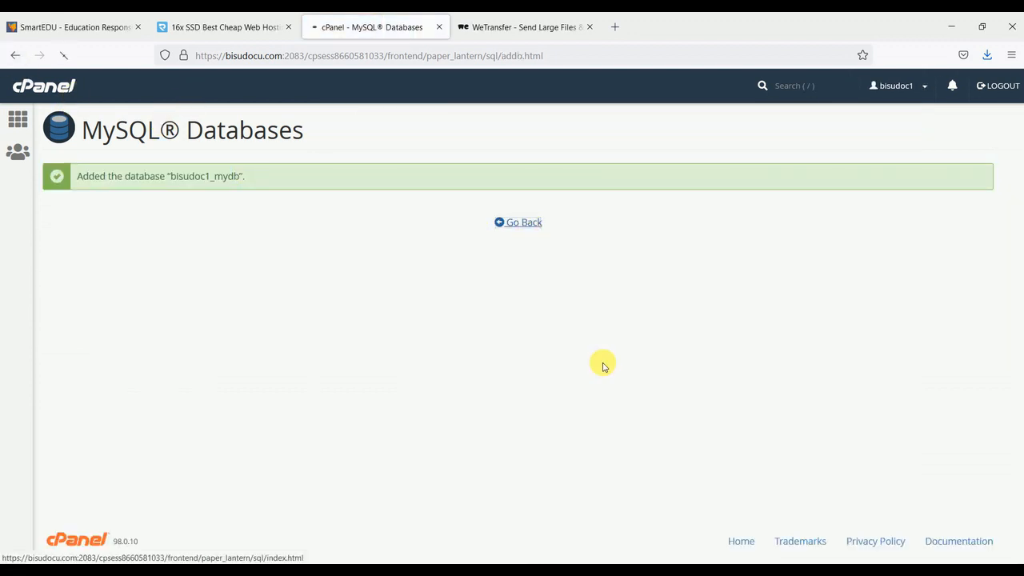
pyautogui.scroll(-3, 240, 437)
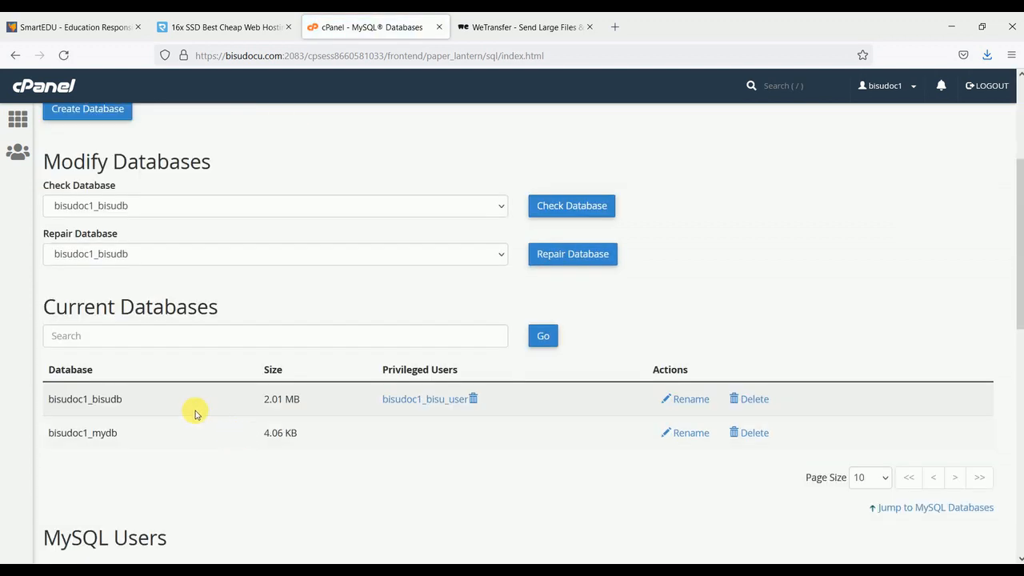
pyautogui.moveTo(118, 432); pyautogui.dragTo(44, 447)
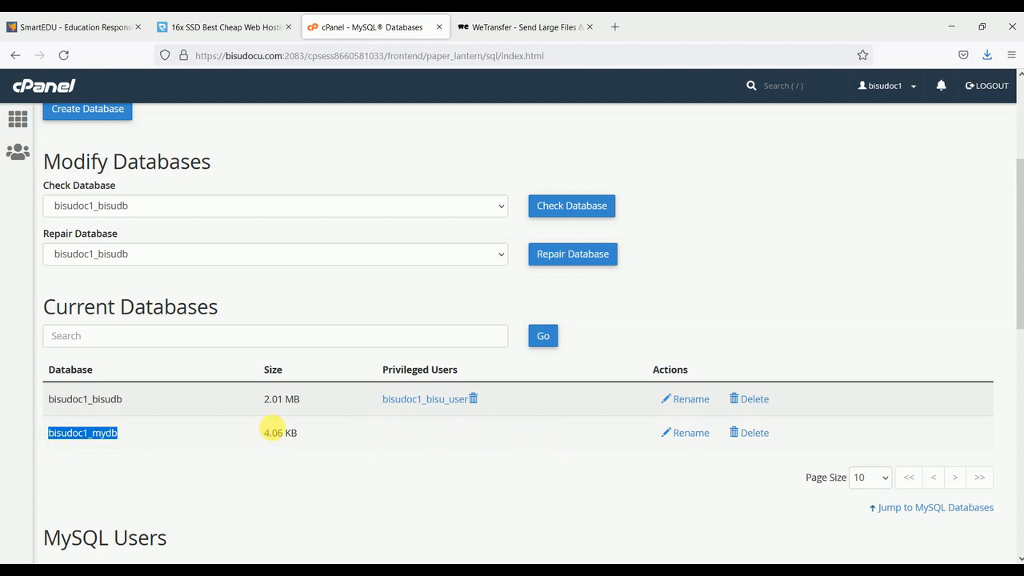
# Step: In the Paint diagram, add check marks beside a1233-edukodb and username/ password
pyautogui.scroll(-3, 437, 396)
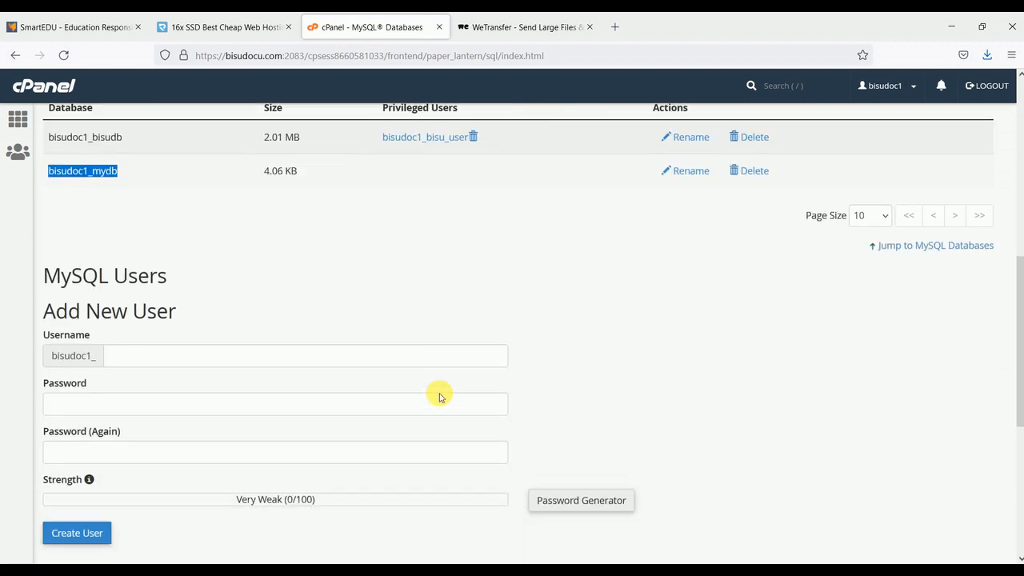
pyautogui.click(416, 571)
pyautogui.moveTo(930, 382); pyautogui.dragTo(946, 371)
pyautogui.moveTo(968, 434); pyautogui.dragTo(973, 423)
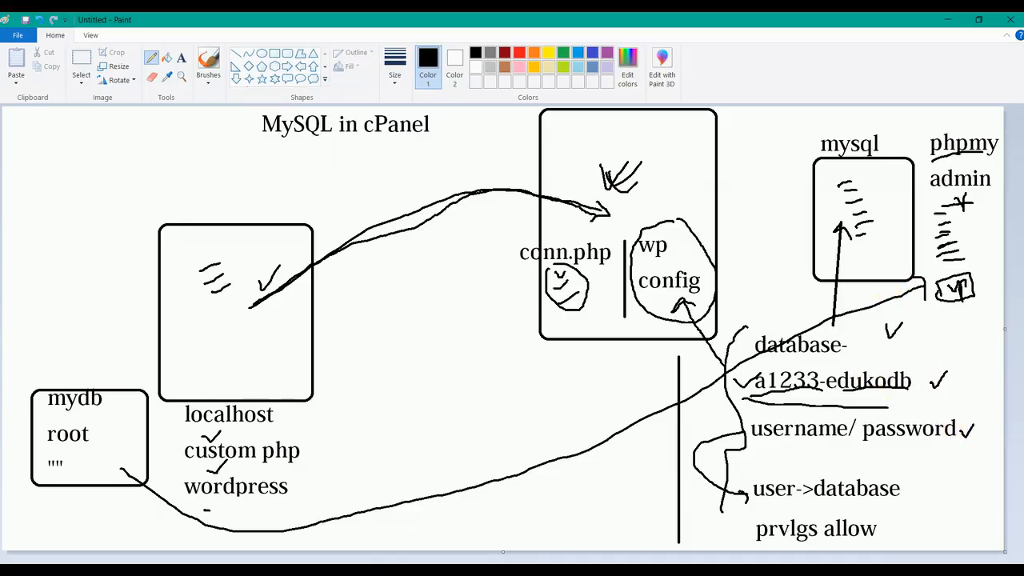
# Step: Copy the username prefix bisudoc1_ from cPanel's Add New User section onto a second line of the Notepad note
pyautogui.click(399, 571)
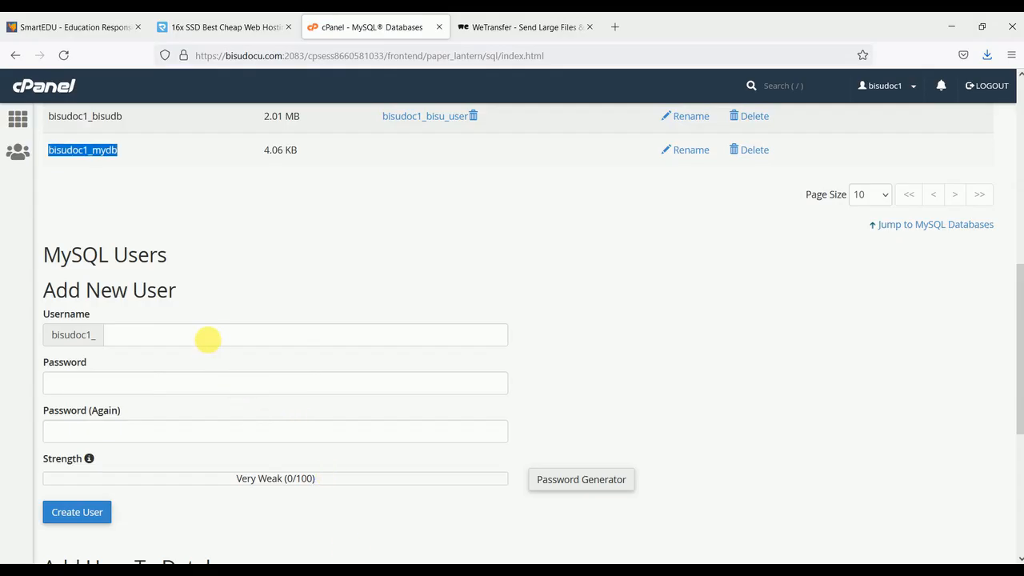
pyautogui.moveTo(52, 339); pyautogui.dragTo(86, 336)
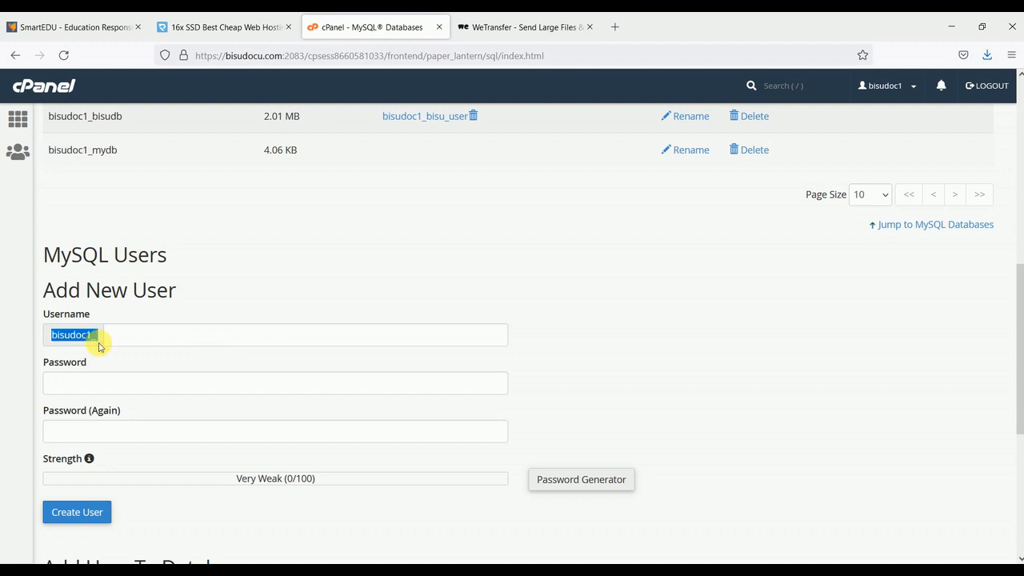
pyautogui.click(403, 571)
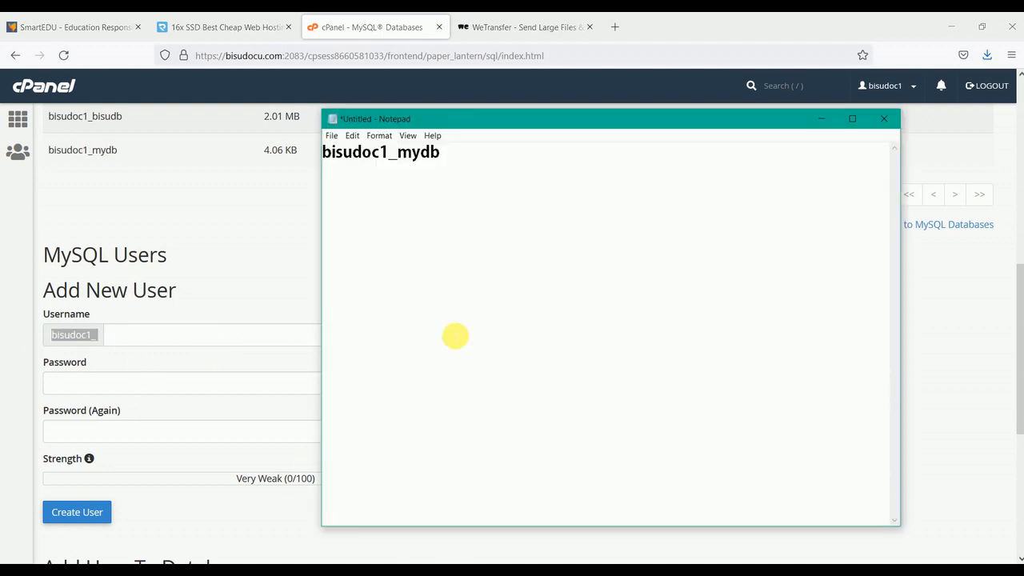
pyautogui.press('Return')
pyautogui.hotkey('ctrl', 'v')
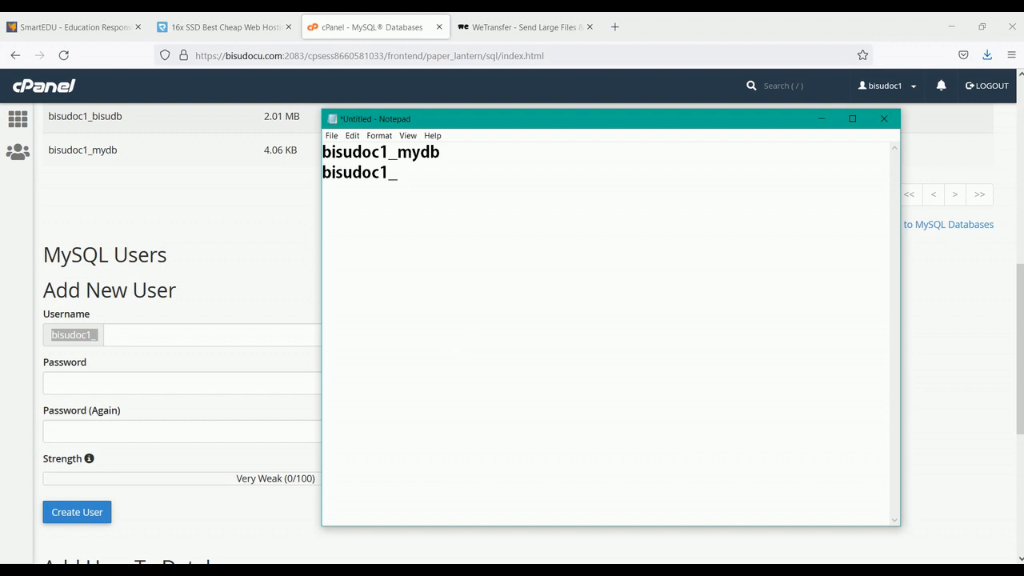
# Step: Enter mydbuser as the new MySQL username and append it to the prefix on the note's second line
pyautogui.click(200, 338)
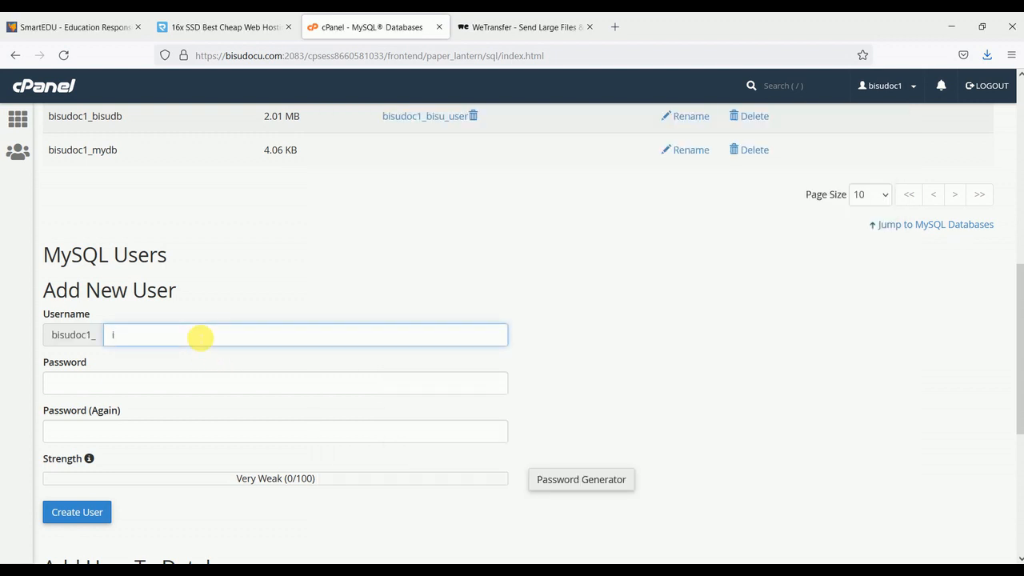
pyautogui.write('mydbuser')
pyautogui.moveTo(160, 336); pyautogui.dragTo(106, 336)
pyautogui.hotkey('ctrl', 'c')
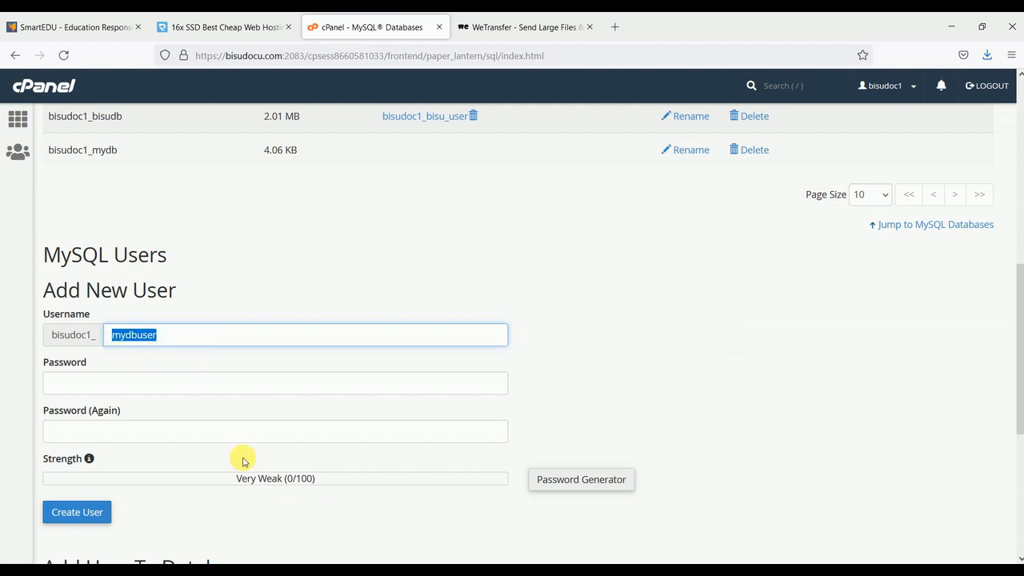
pyautogui.hotkey('alt', 'Tab')
pyautogui.hotkey('ctrl', 'v')
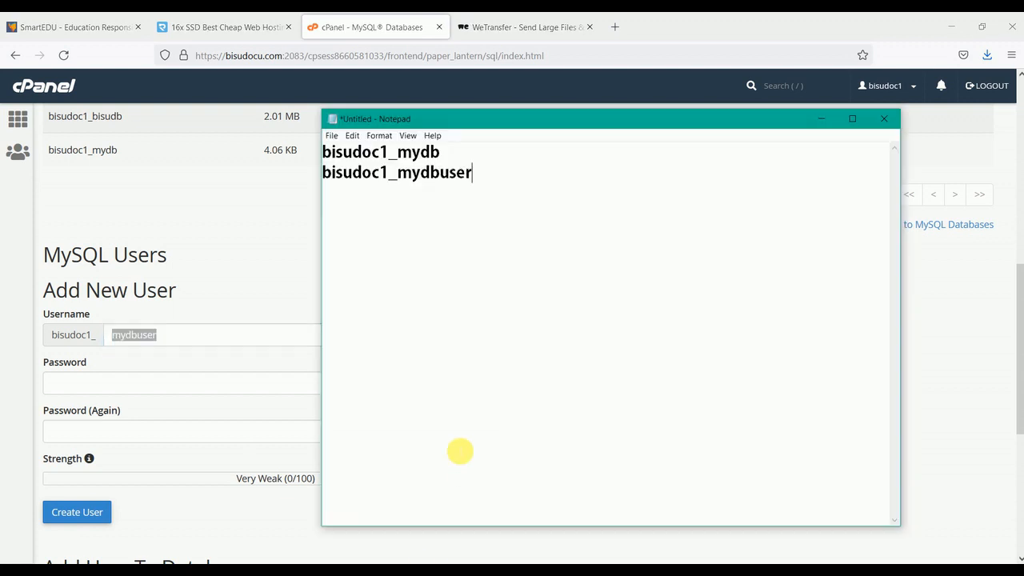
# Step: Fill both password fields with a generated password, create the MySQL user and return to the MySQL Databases page
pyautogui.click(212, 382)
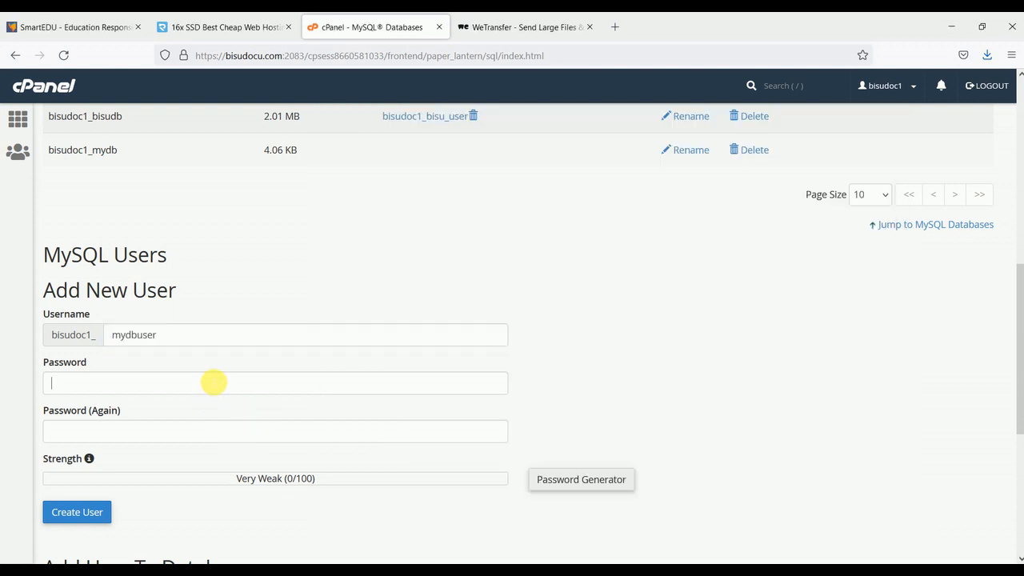
pyautogui.click(578, 480)
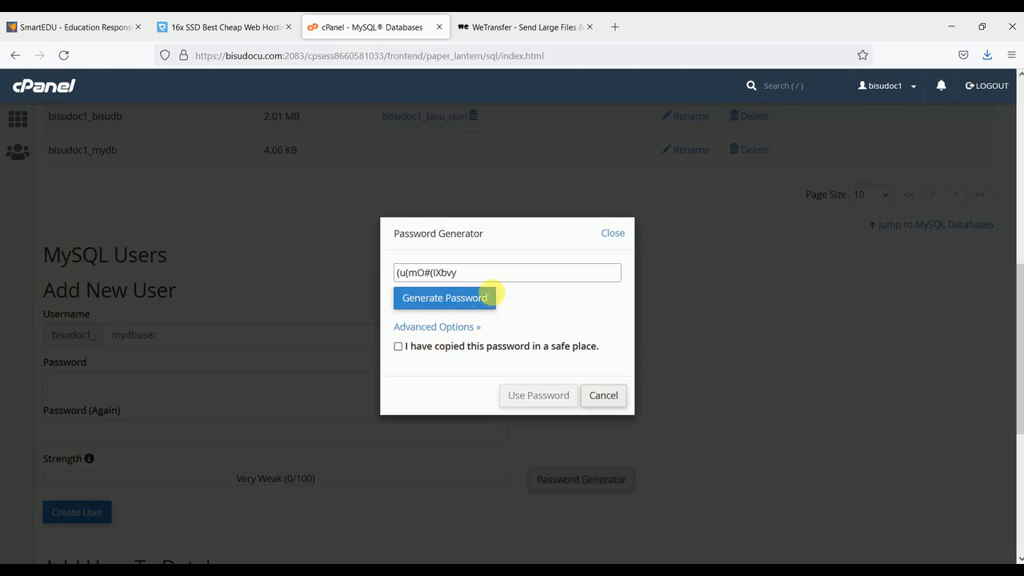
pyautogui.click(398, 346)
pyautogui.click(536, 395)
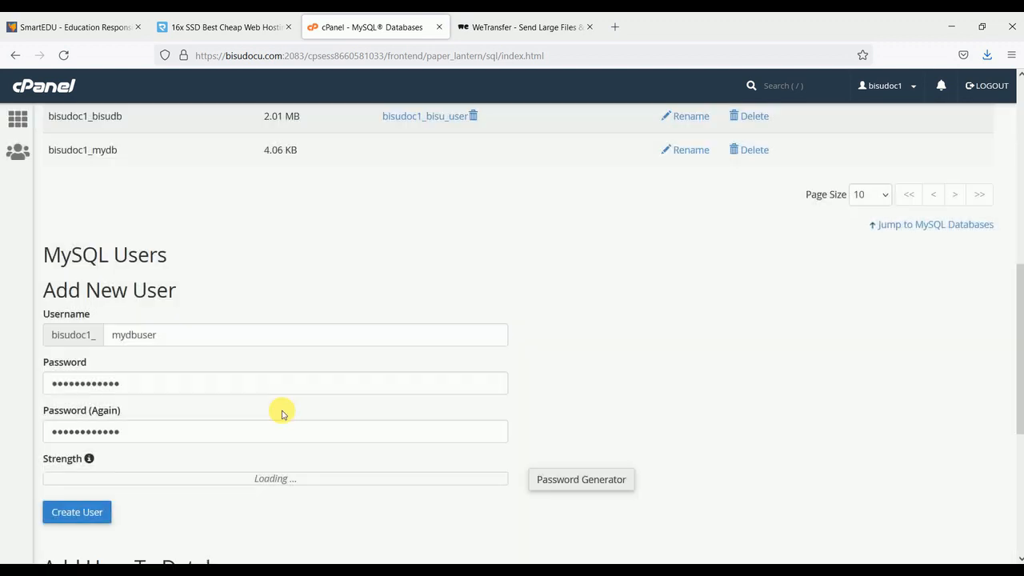
pyautogui.click(94, 518)
pyautogui.click(389, 227)
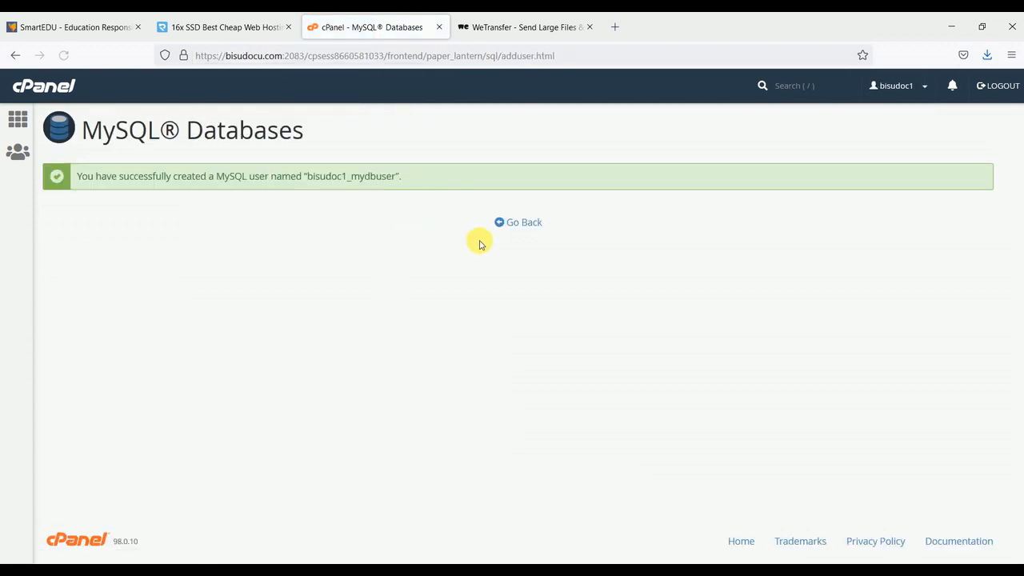
pyautogui.click(524, 225)
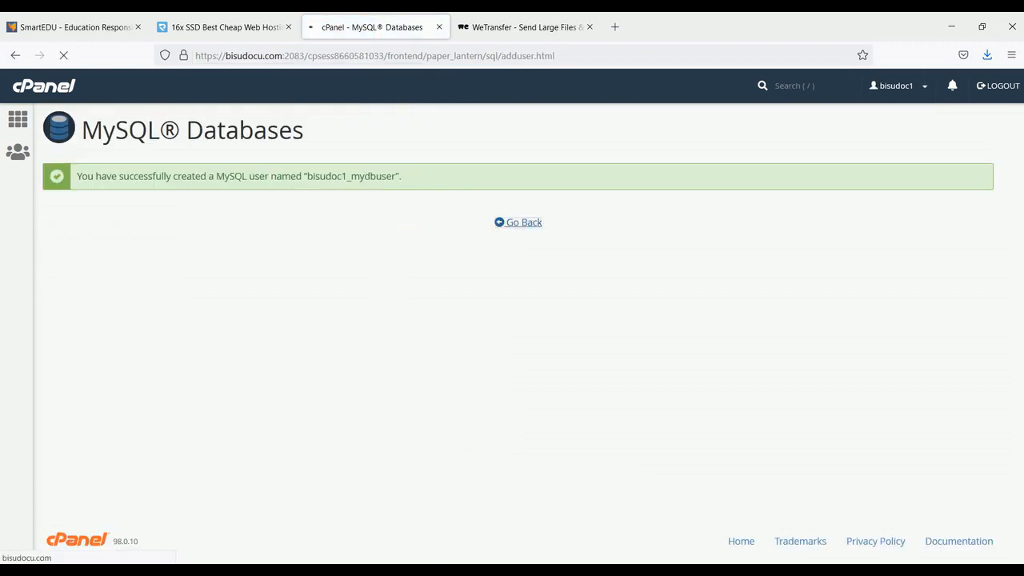
# Step: Paste the generated user password onto a third line of the Notepad note
pyautogui.hotkey('alt', 'Tab')
pyautogui.press('Return')
pyautogui.hotkey('ctrl', 'v')
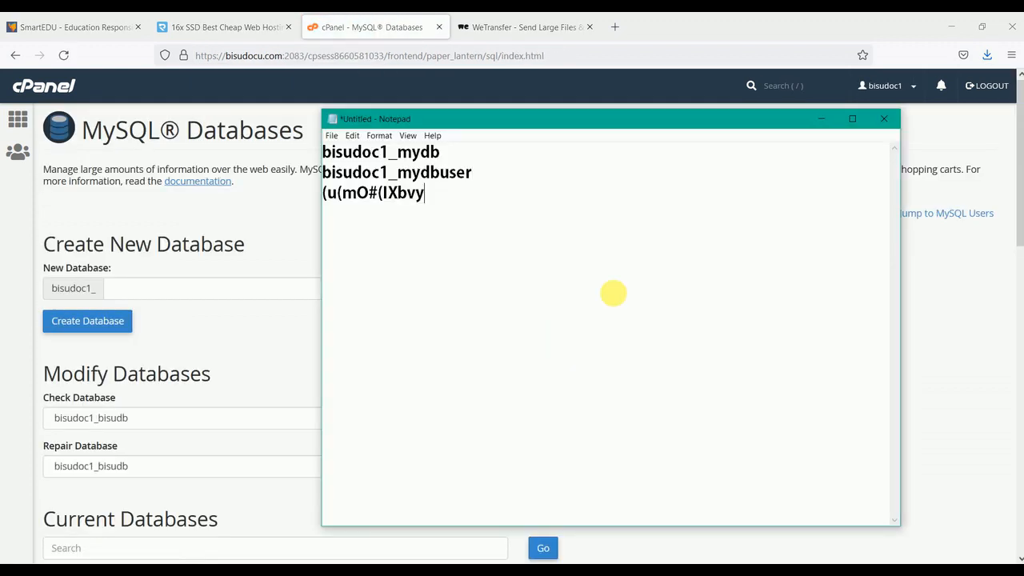
# Step: Add the user bisudoc1_mydbuser to the database bisudoc1_mydb on cPanel's MySQL Databases page
pyautogui.click(291, 209)
pyautogui.scroll(-8, 272, 331)
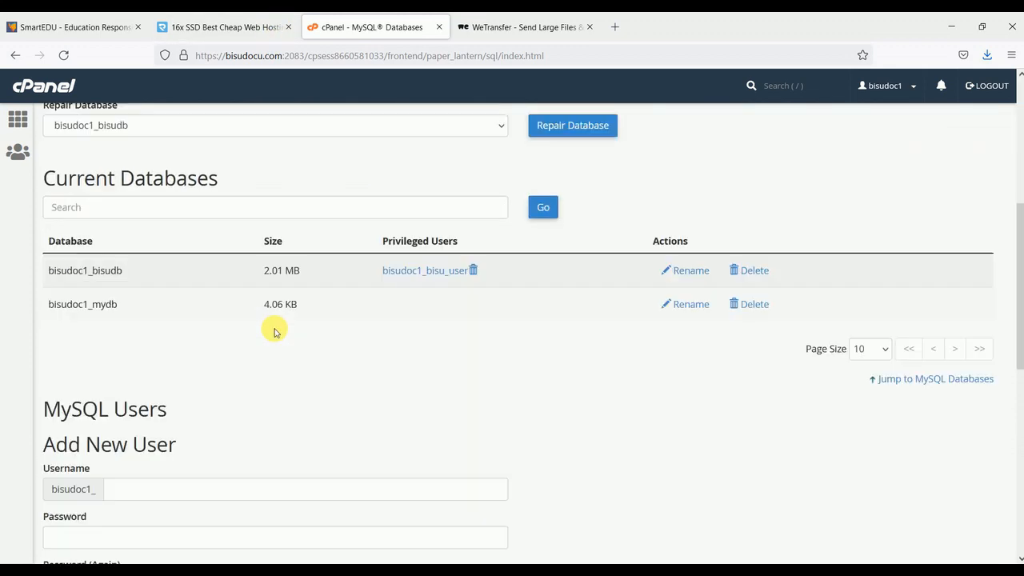
pyautogui.scroll(-5, 282, 314)
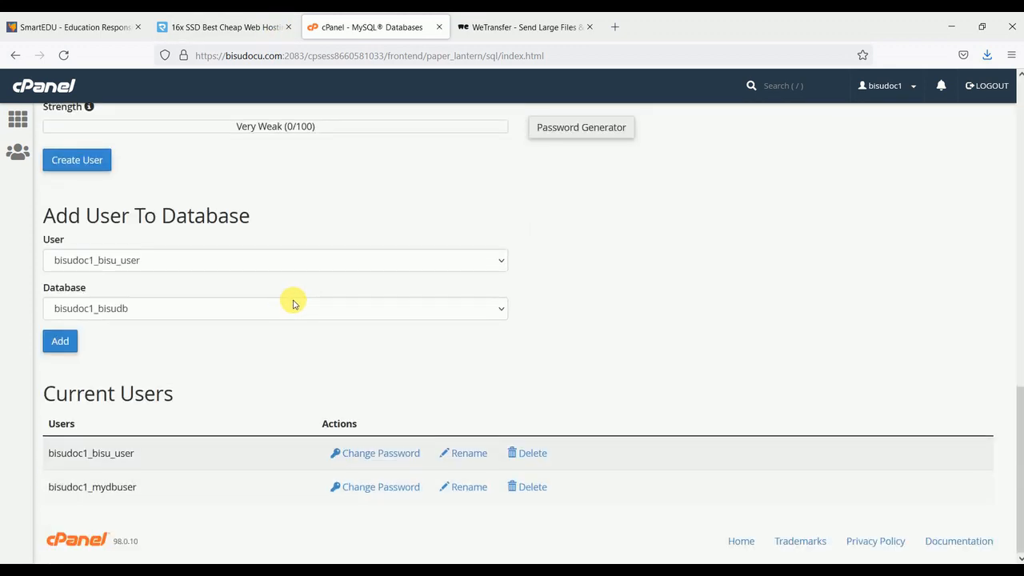
pyautogui.hotkey('alt', 'Tab')
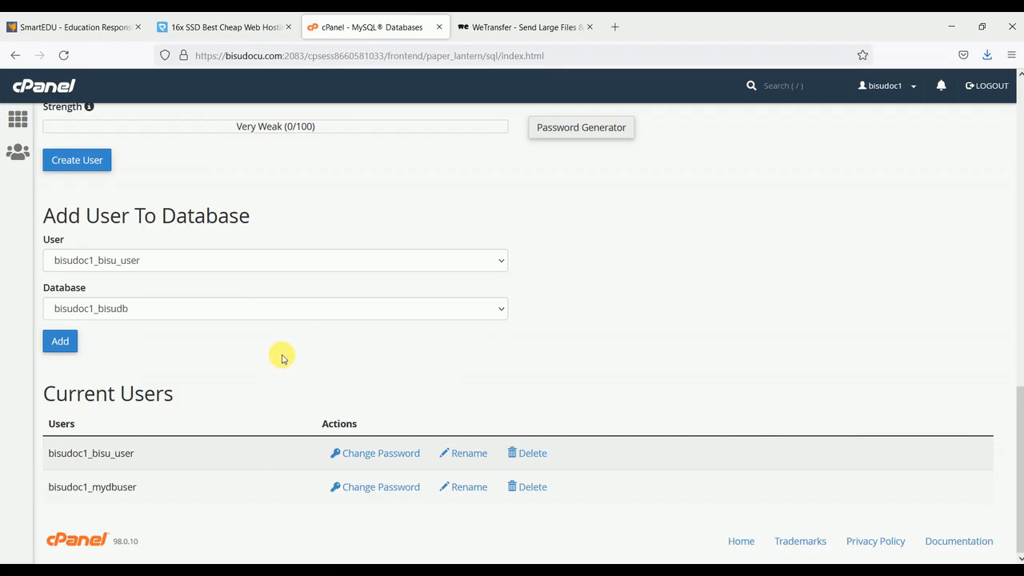
pyautogui.click(198, 253)
pyautogui.click(141, 298)
pyautogui.click(142, 308)
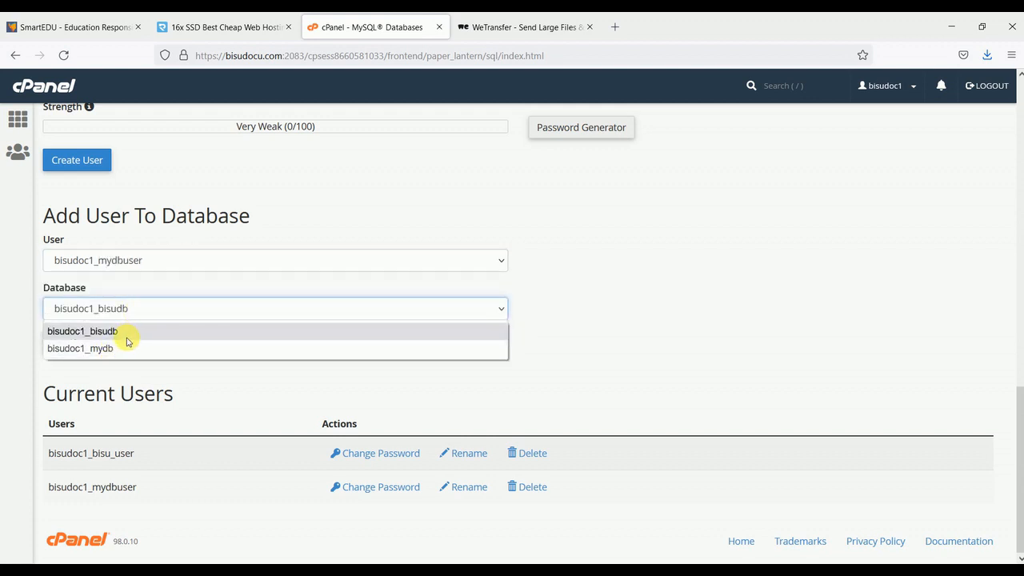
pyautogui.click(104, 349)
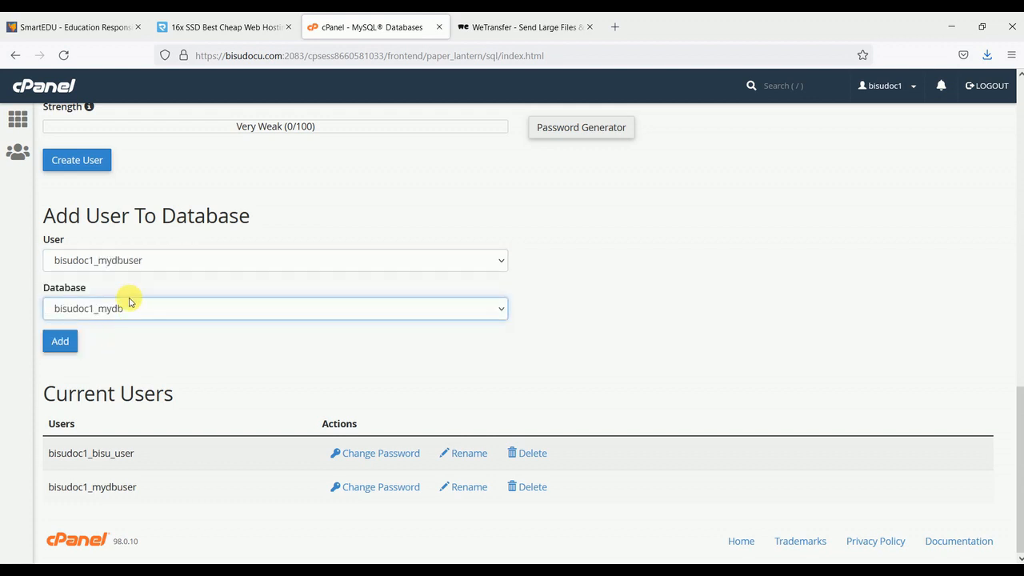
pyautogui.click(59, 338)
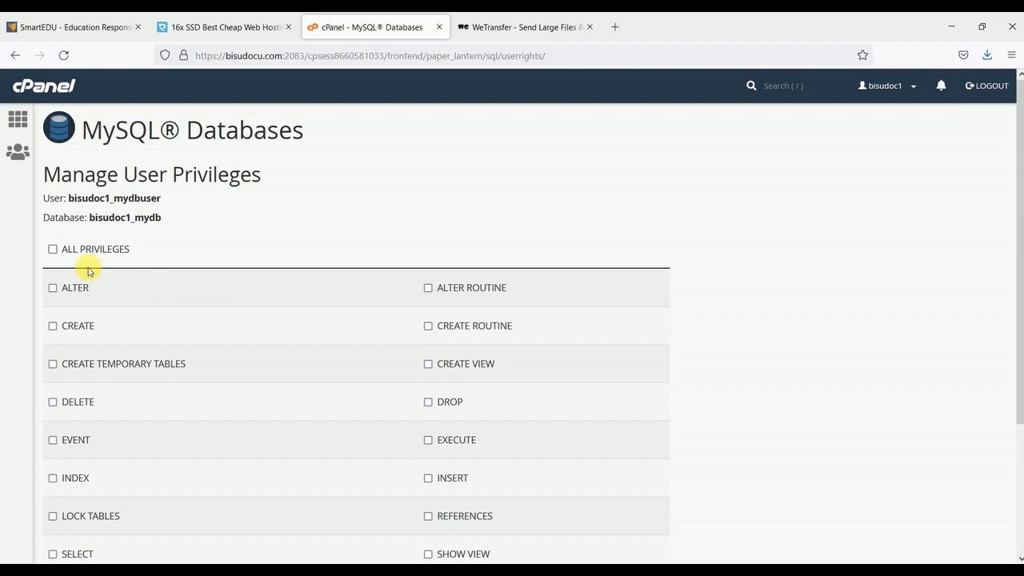
# Step: Grant bisudoc1_mydbuser all privileges on bisudoc1_mydb, save the changes and return to the MySQL Databases page
pyautogui.scroll(-3, 411, 383)
pyautogui.scroll(2, 393, 407)
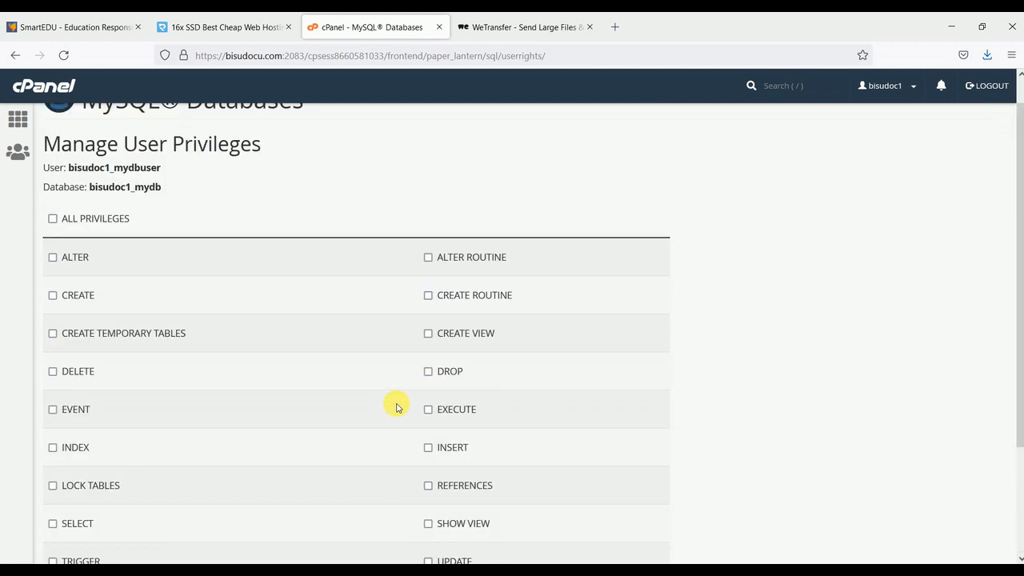
pyautogui.scroll(-1, 397, 407)
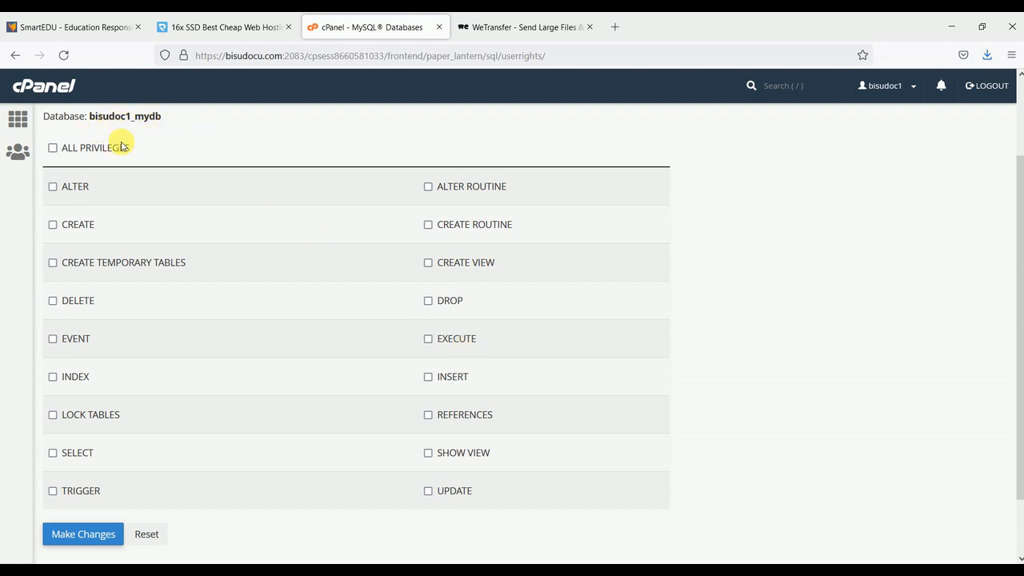
pyautogui.click(53, 150)
pyautogui.scroll(-2, 183, 361)
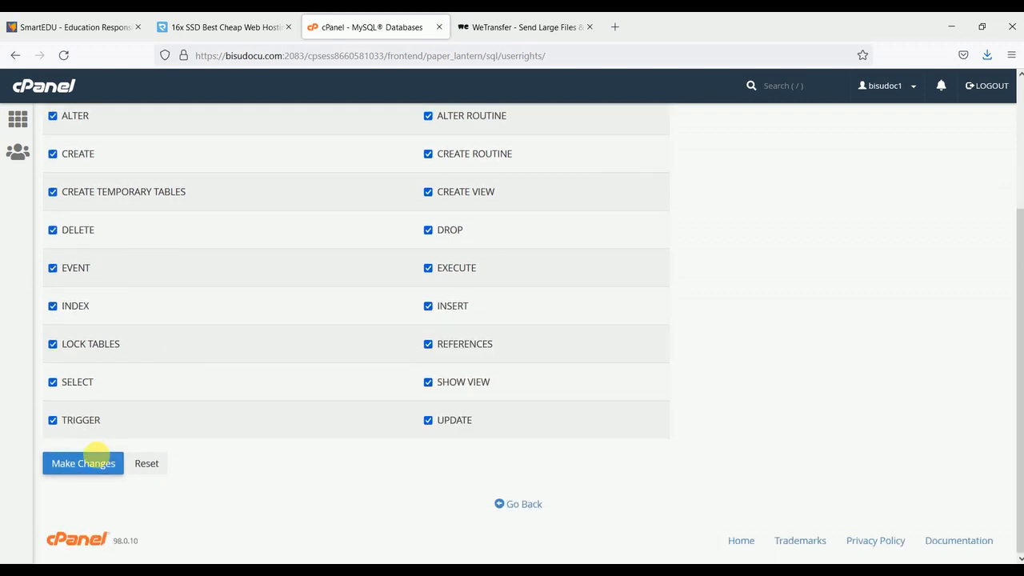
pyautogui.click(84, 463)
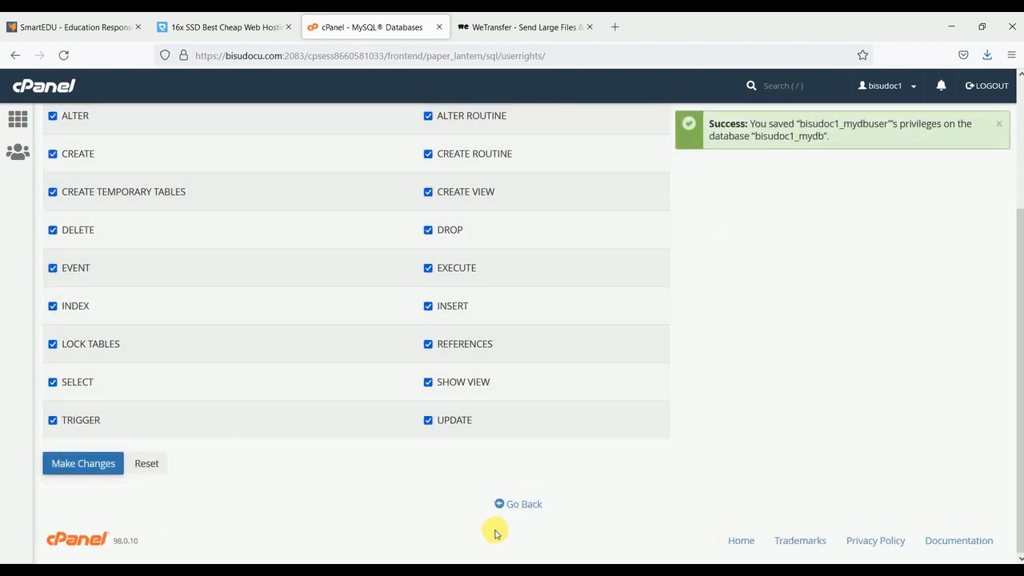
pyautogui.click(524, 504)
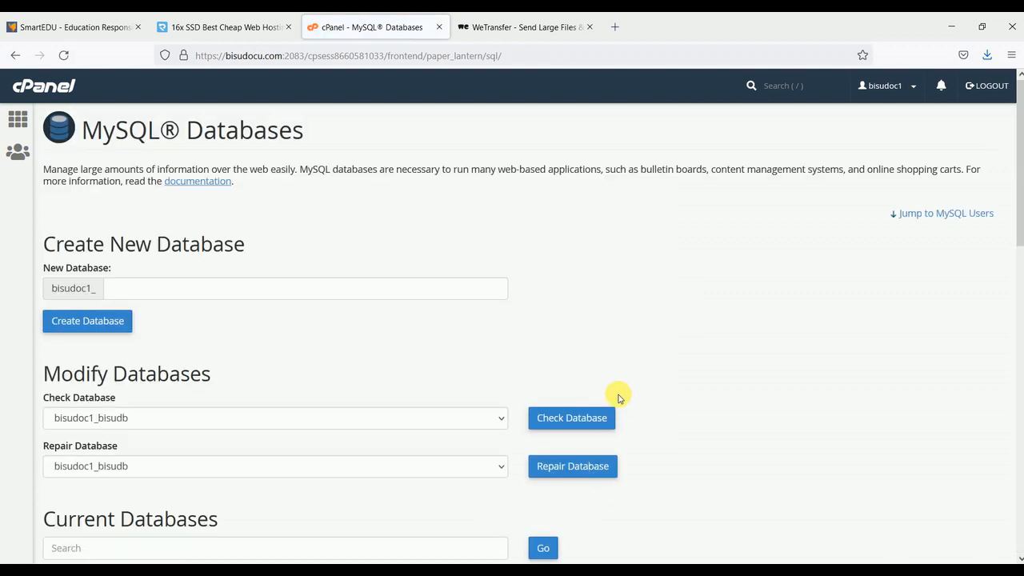
# Step: Review the bisudoc1_mydb row with its size and privileged user, the current users list, the Notepad credentials and the Paint diagram
pyautogui.scroll(-4, 619, 395)
pyautogui.scroll(1, 617, 396)
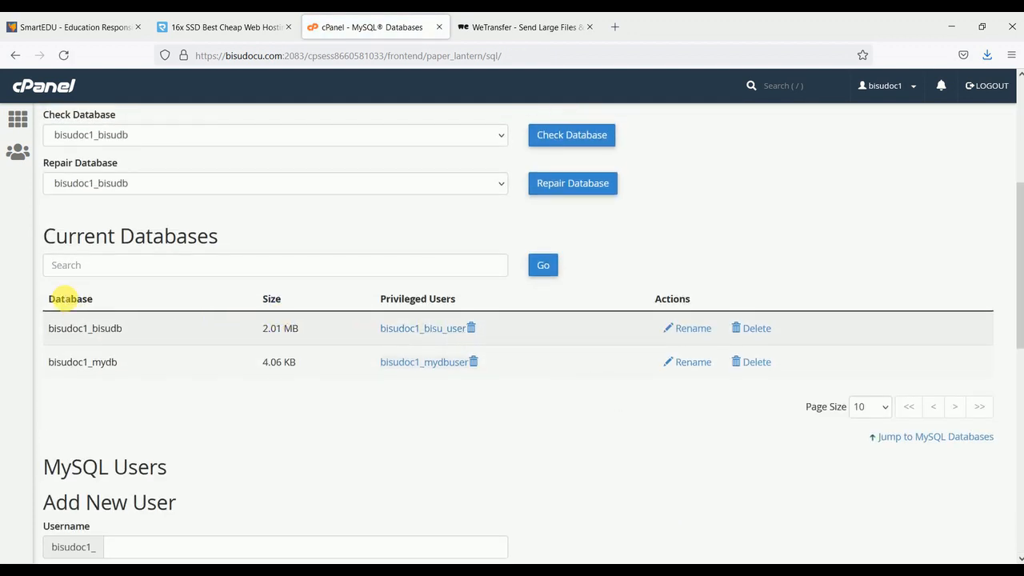
pyautogui.moveTo(41, 364); pyautogui.dragTo(523, 366)
pyautogui.click(483, 439)
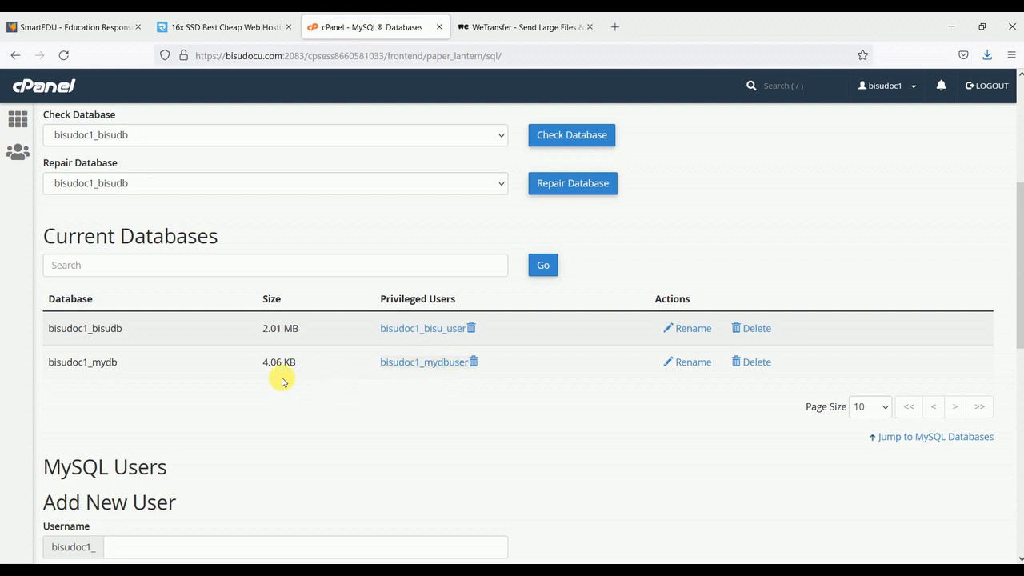
pyautogui.moveTo(260, 367); pyautogui.dragTo(297, 361)
pyautogui.click(295, 413)
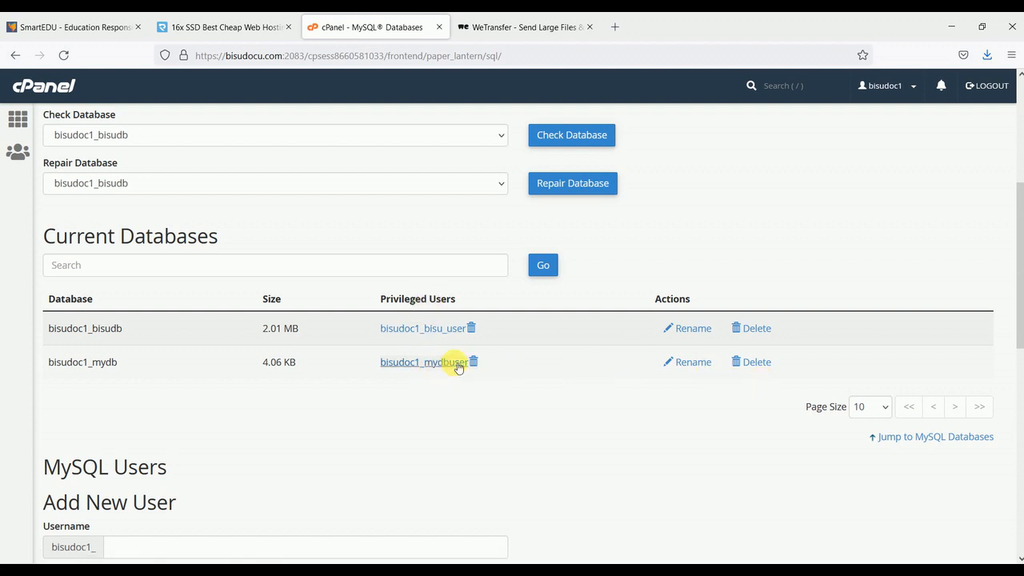
pyautogui.scroll(-7, 571, 412)
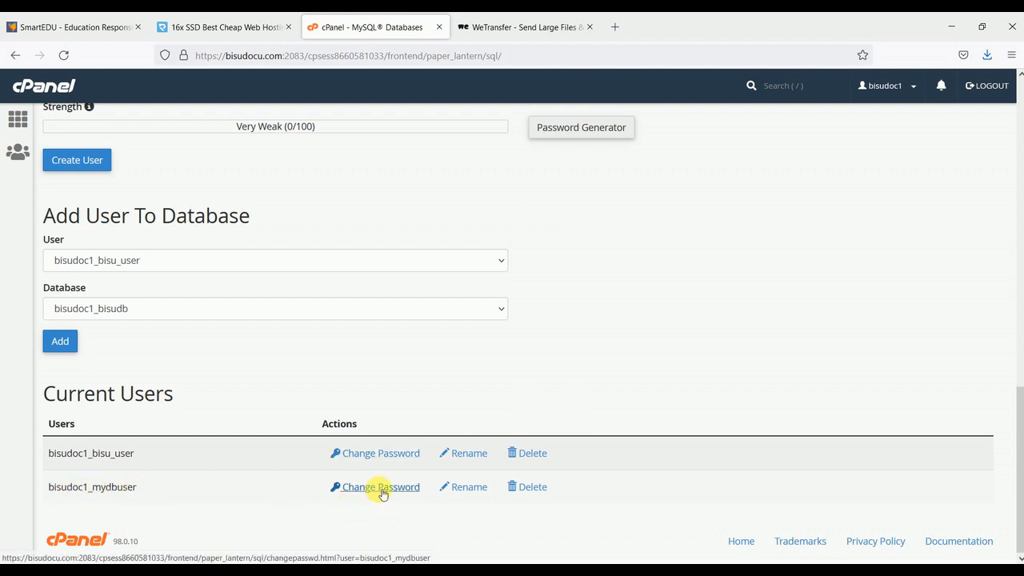
pyautogui.scroll(4, 395, 472)
pyautogui.scroll(4, 395, 472)
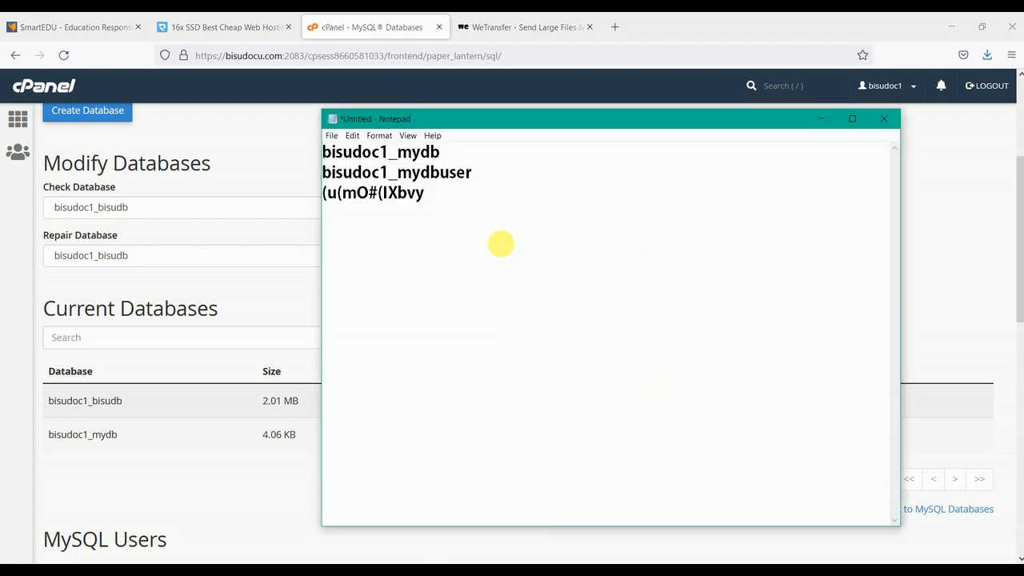
pyautogui.click(395, 560)
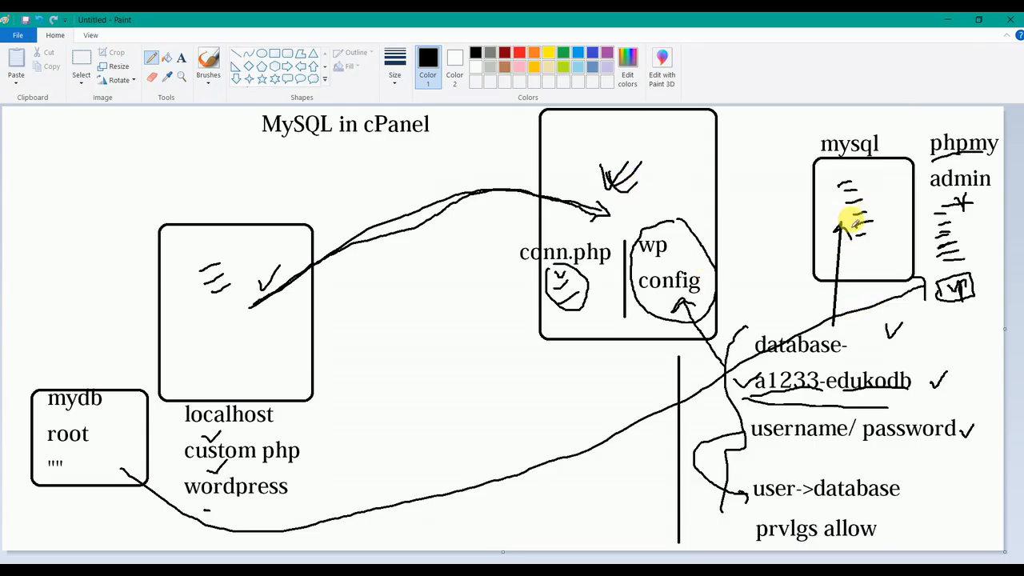
pyautogui.click(367, 559)
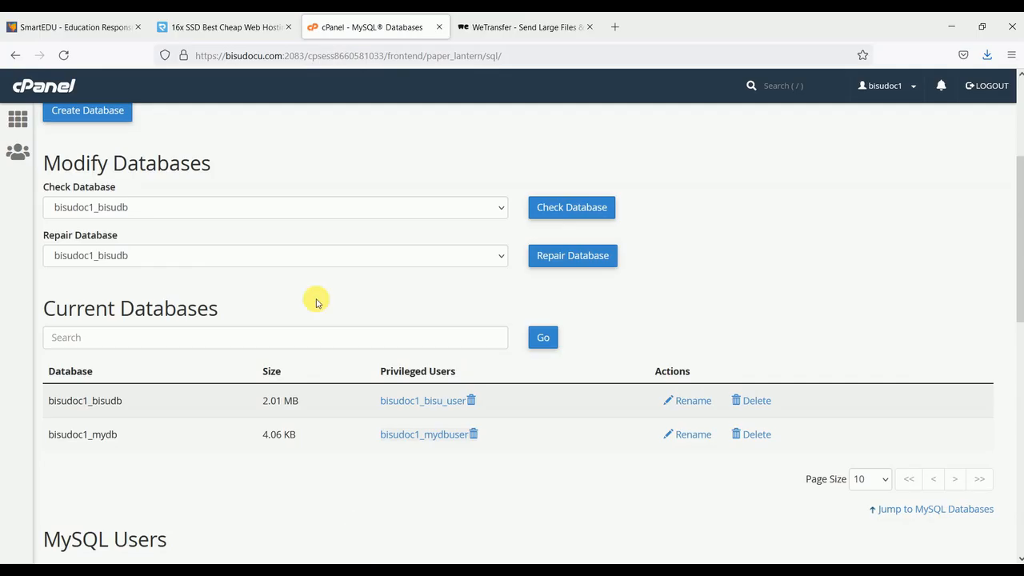
# Step: Return to the cPanel home page and open phpMyAdmin from the Databases section
pyautogui.scroll(5, 297, 262)
pyautogui.click(44, 87)
pyautogui.scroll(-10, 199, 344)
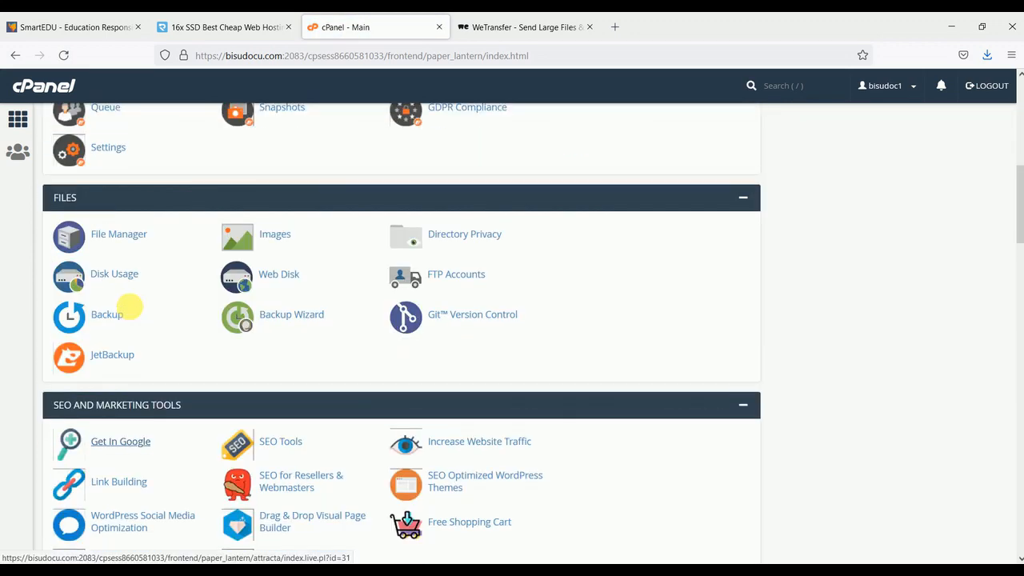
pyautogui.scroll(-4, 136, 293)
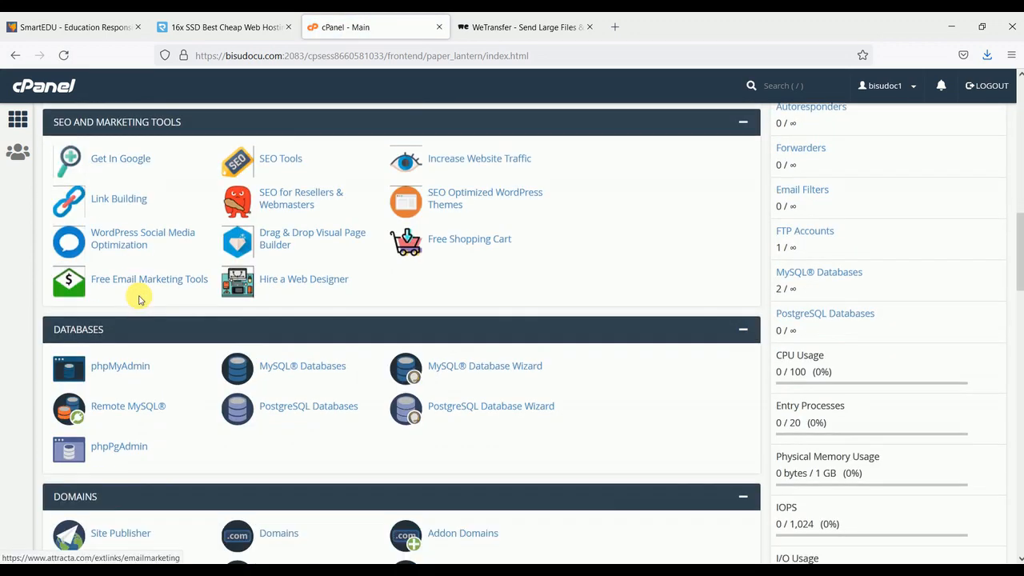
pyautogui.click(133, 227)
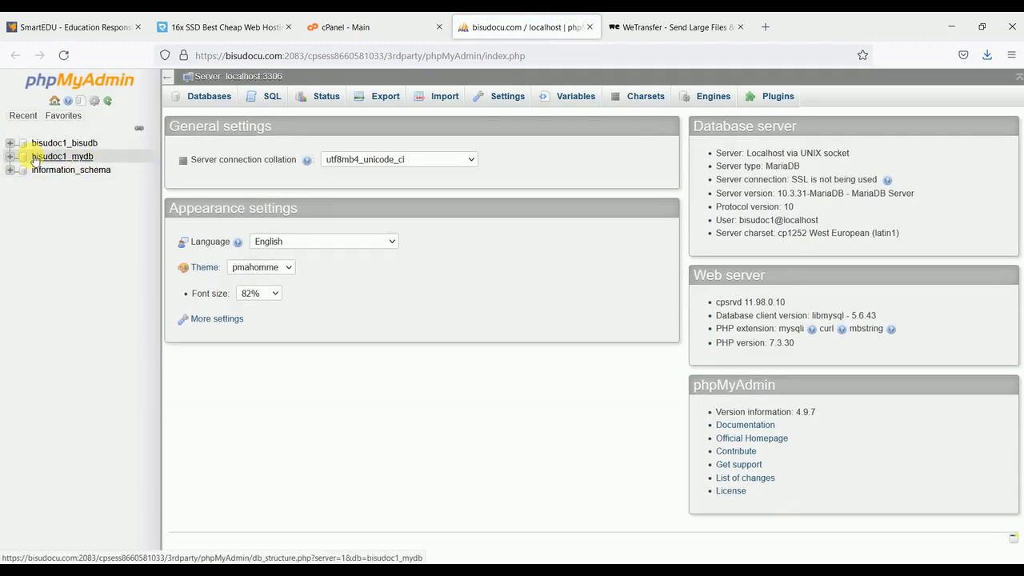
# Step: Open the import page for the bisudoc1_mydb database and look at its file selection without choosing a file
pyautogui.click(92, 162)
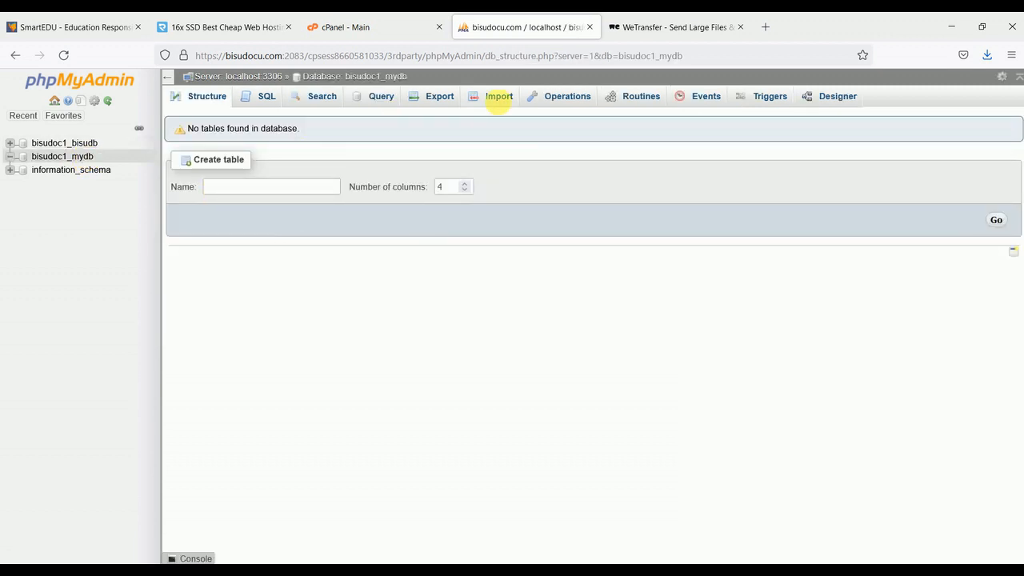
pyautogui.click(500, 102)
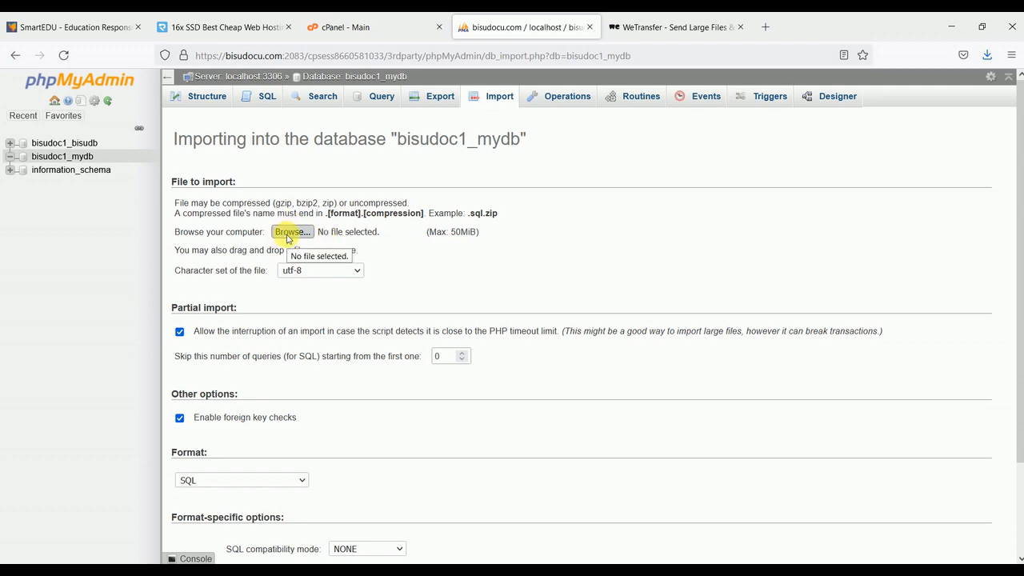
pyautogui.click(293, 235)
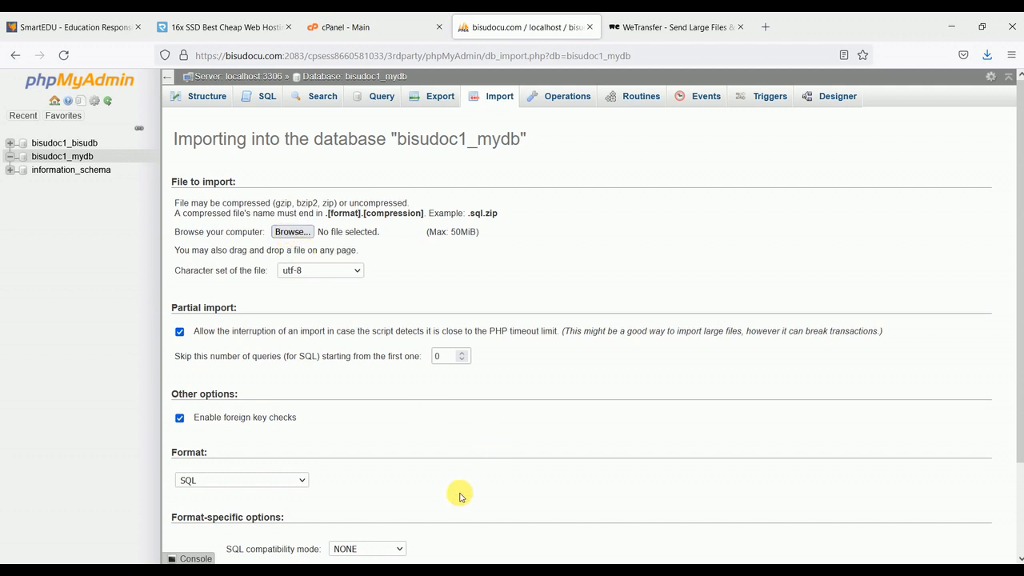
# Step: Go back to cPanel, open File Manager and enter the public_html folder
pyautogui.click(400, 27)
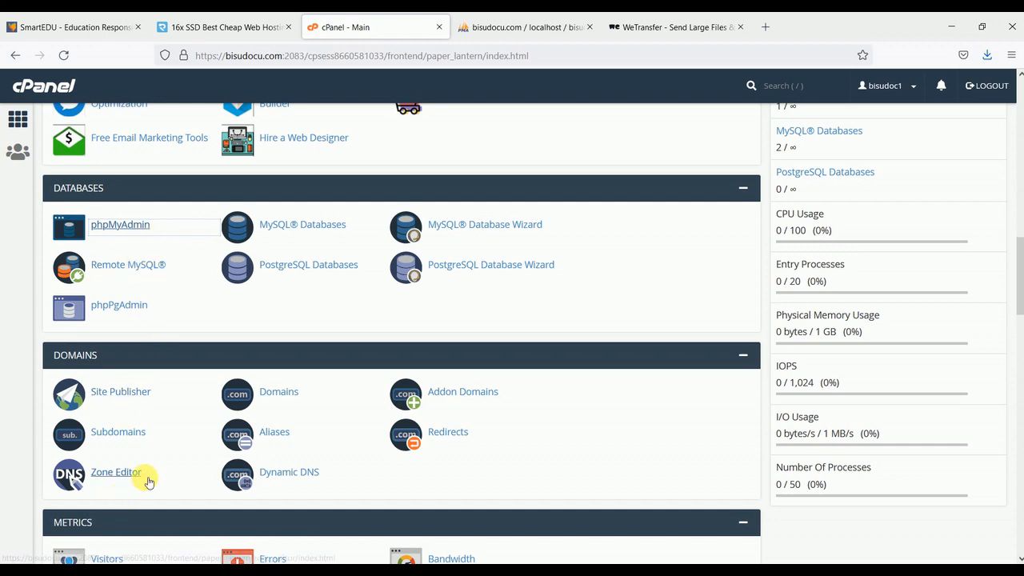
pyautogui.scroll(1, 152, 432)
pyautogui.scroll(-7, 152, 424)
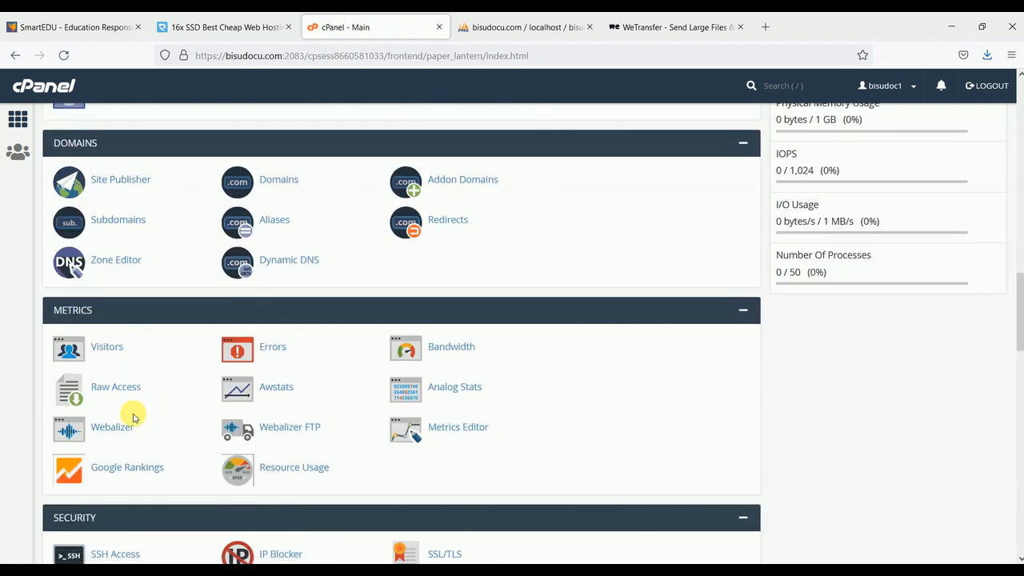
pyautogui.scroll(12, 144, 451)
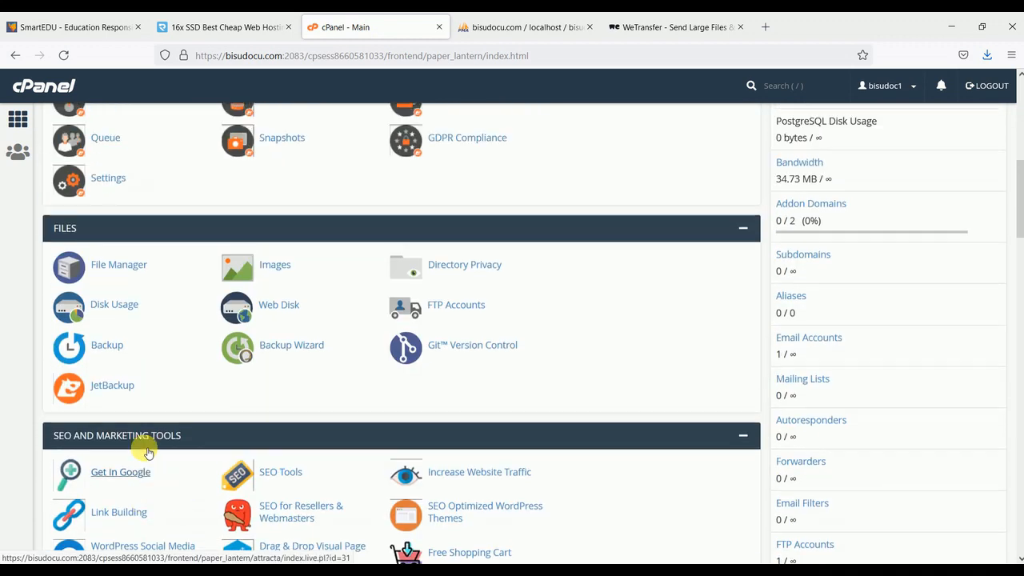
pyautogui.click(141, 378)
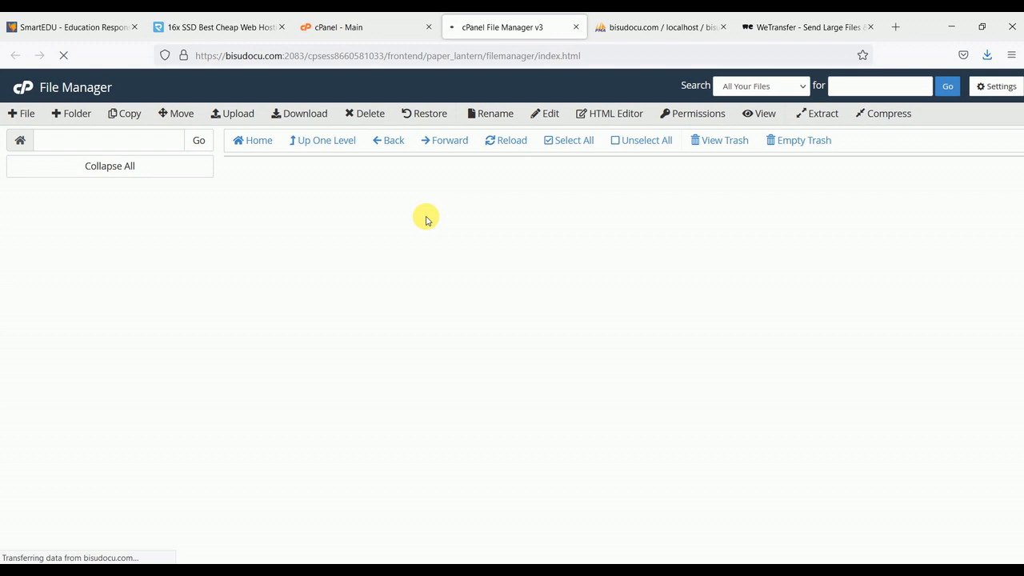
pyautogui.click(448, 569)
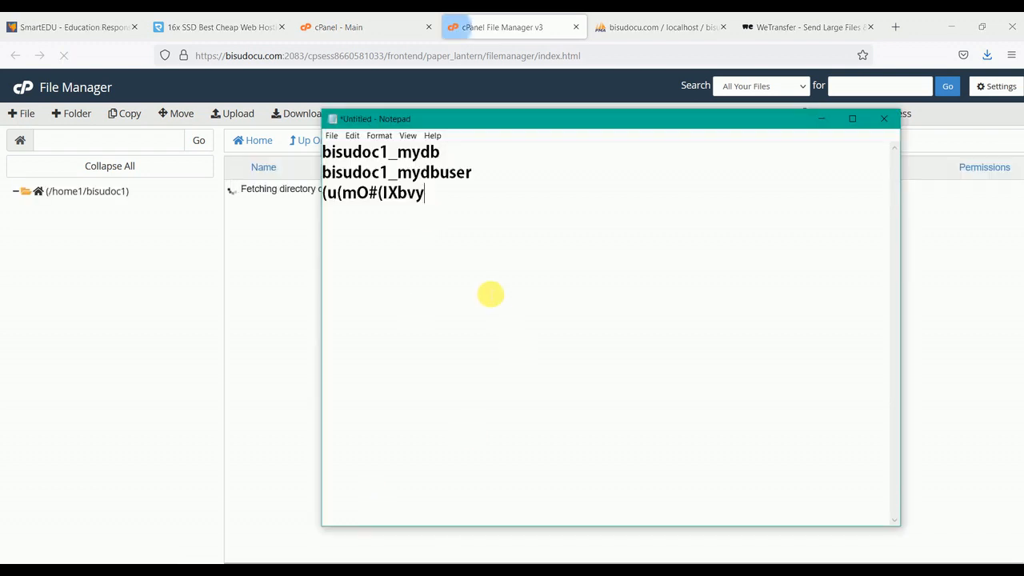
pyautogui.click(820, 118)
pyautogui.doubleClick(243, 294)
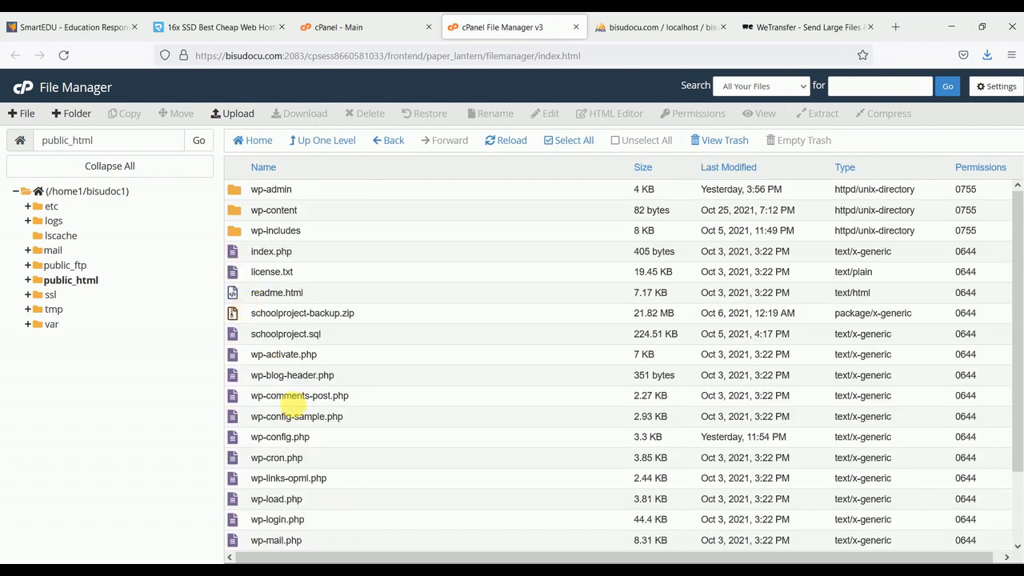
# Step: Open wp-config.php from public_html in the code editor, accepting the encoding prompt
pyautogui.scroll(-2, 274, 354)
pyautogui.rightClick(236, 357)
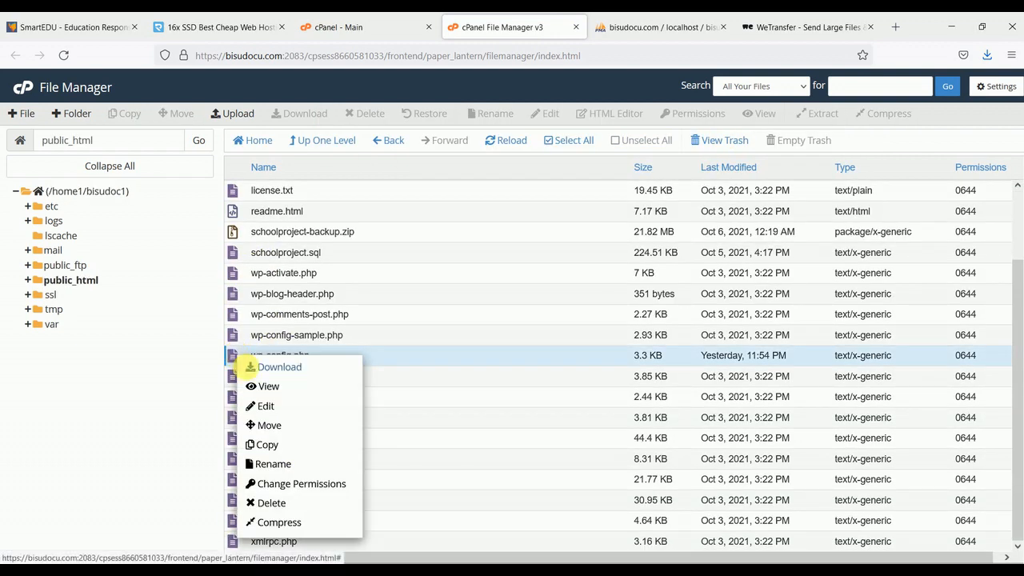
pyautogui.click(269, 406)
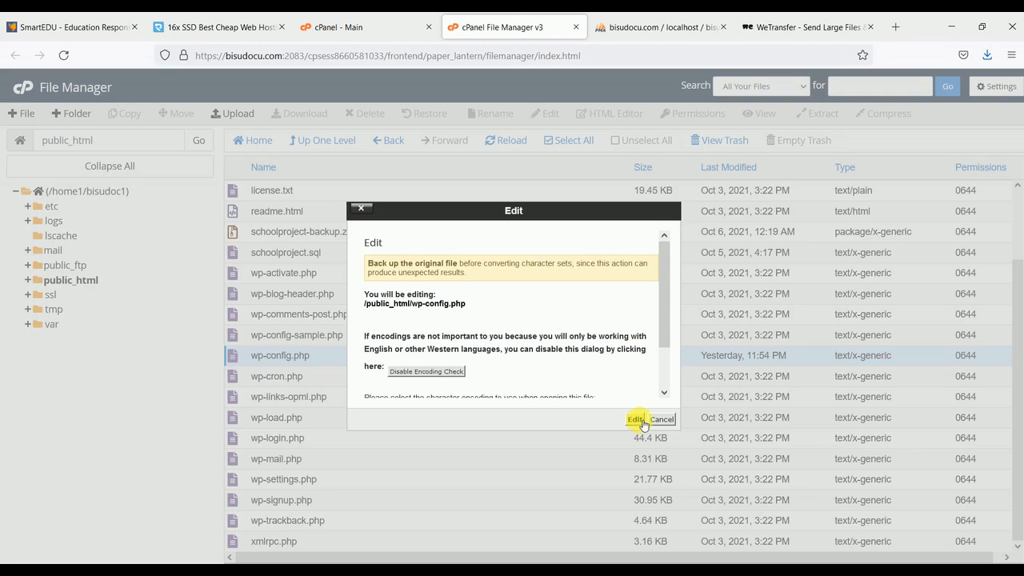
pyautogui.click(634, 419)
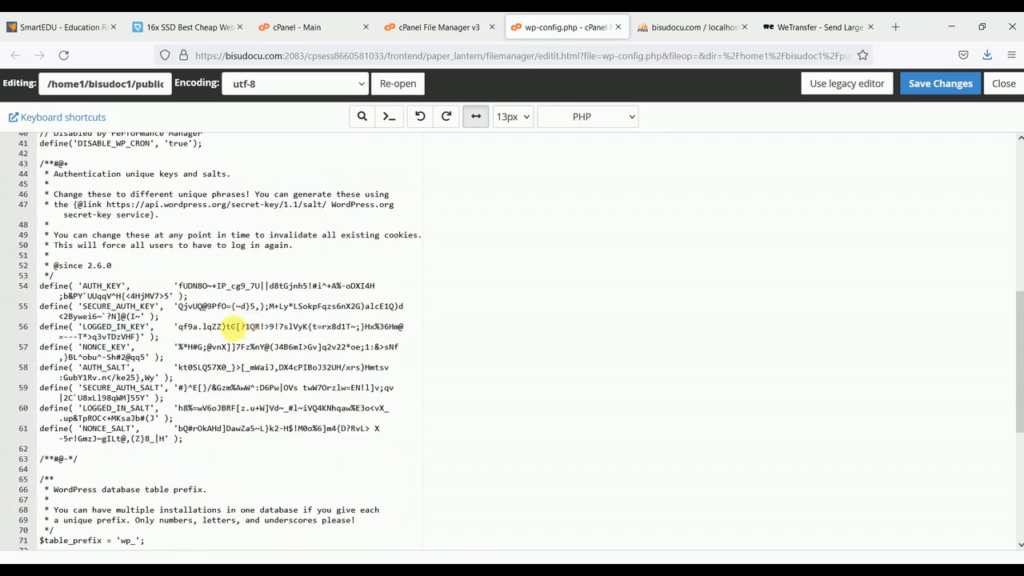
# Step: Examine the DB_NAME, DB_USER and DB_PASSWORD definitions in wp-config.php, and close the file without editing it
pyautogui.doubleClick(191, 362)
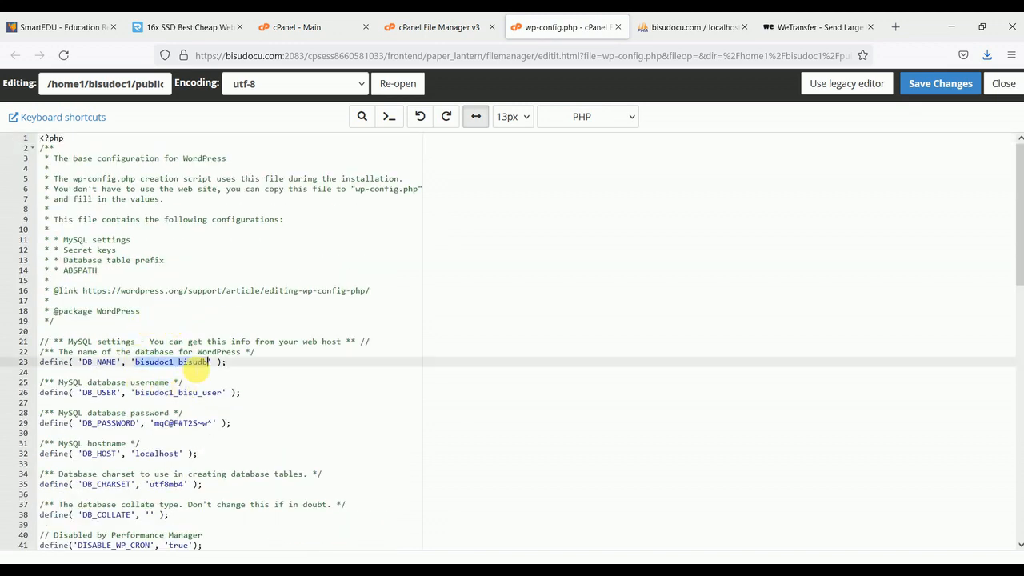
pyautogui.click(194, 384)
pyautogui.click(199, 393)
pyautogui.click(189, 362)
pyautogui.doubleClick(196, 361)
pyautogui.doubleClick(192, 393)
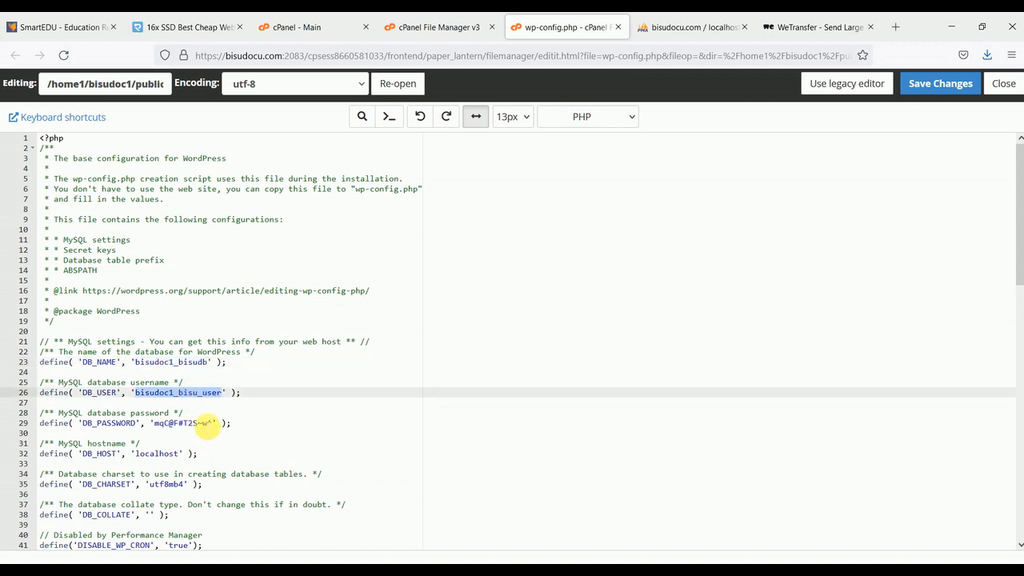
pyautogui.doubleClick(206, 424)
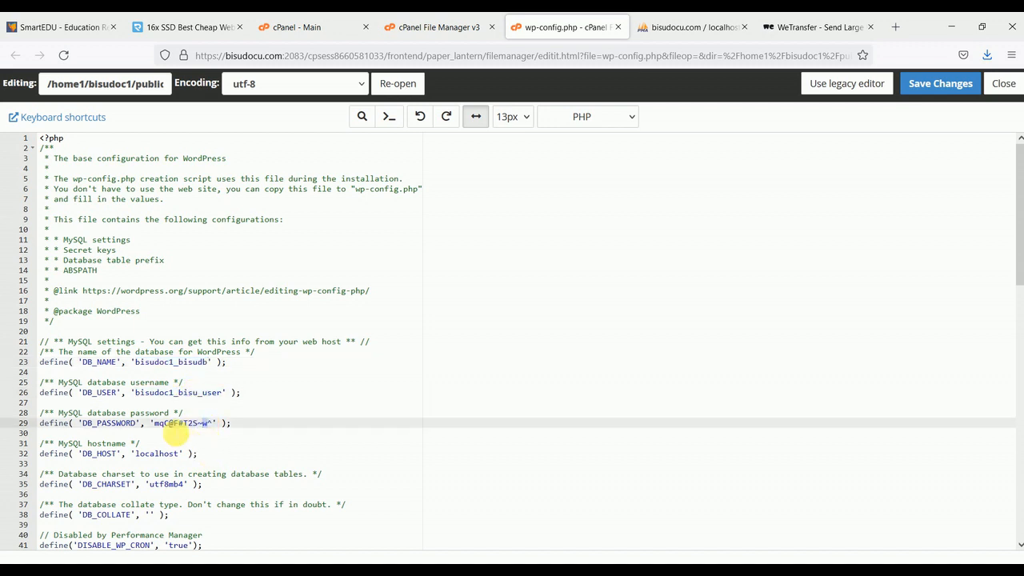
pyautogui.click(615, 28)
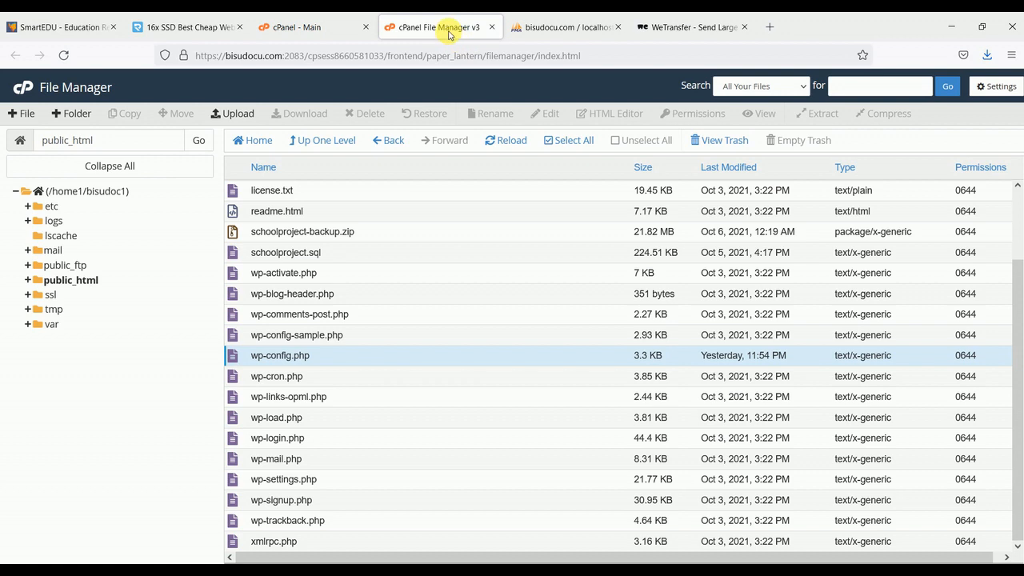